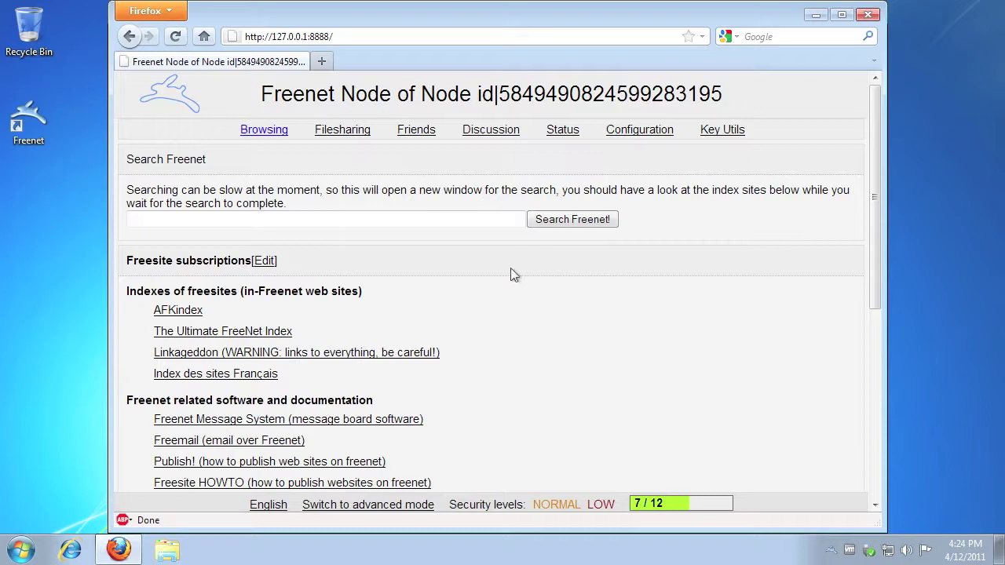
# Open the Frost freesite from the AFKindex listings and scroll down to its download links.
pyautogui.click(180, 311)
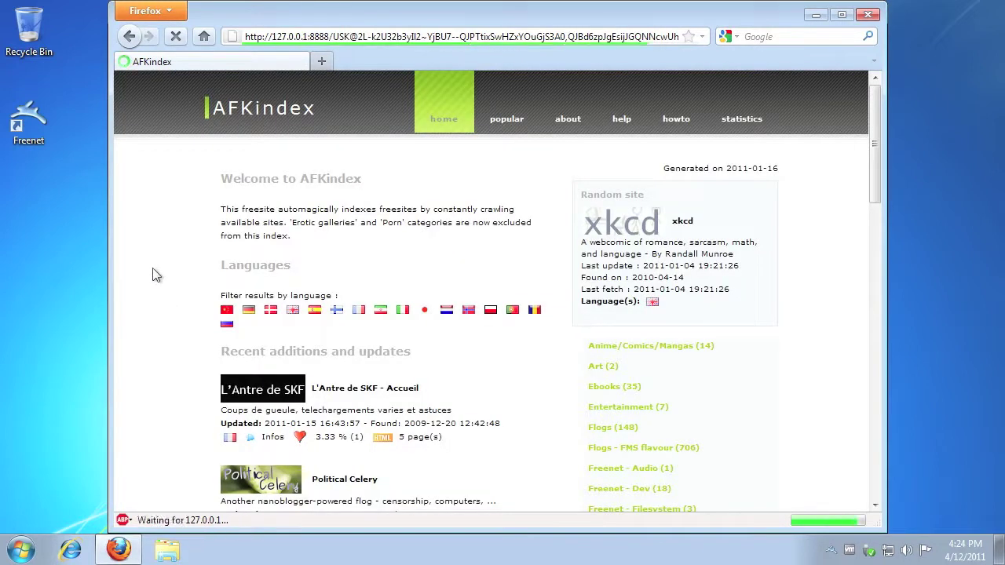
pyautogui.scroll(-6, 155, 258)
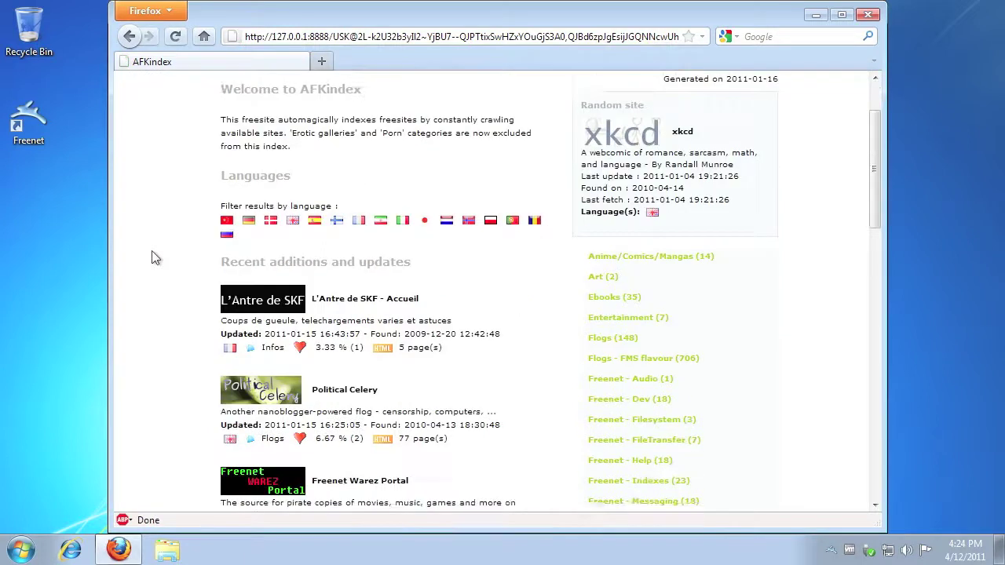
pyautogui.scroll(-2, 155, 259)
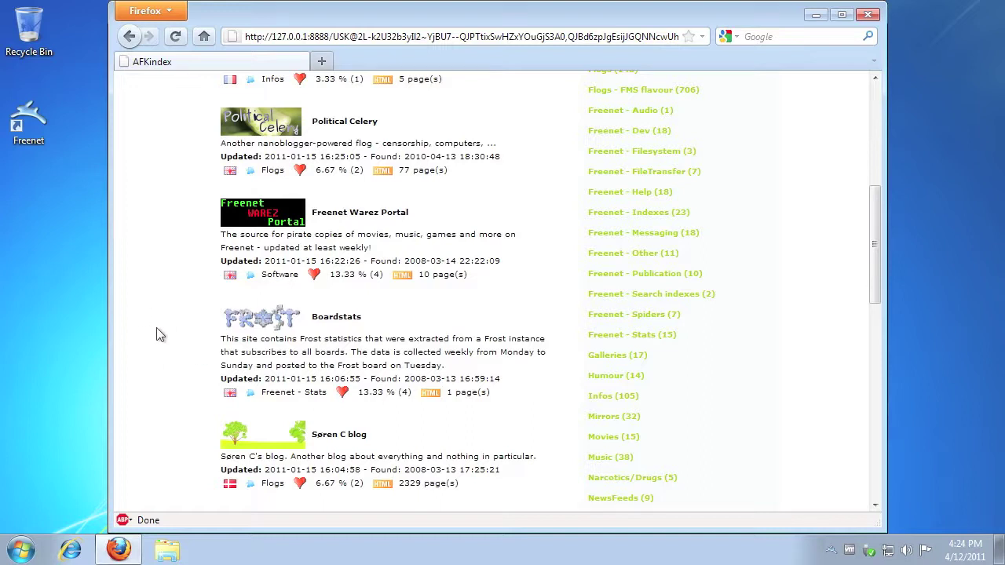
pyautogui.scroll(-12, 157, 334)
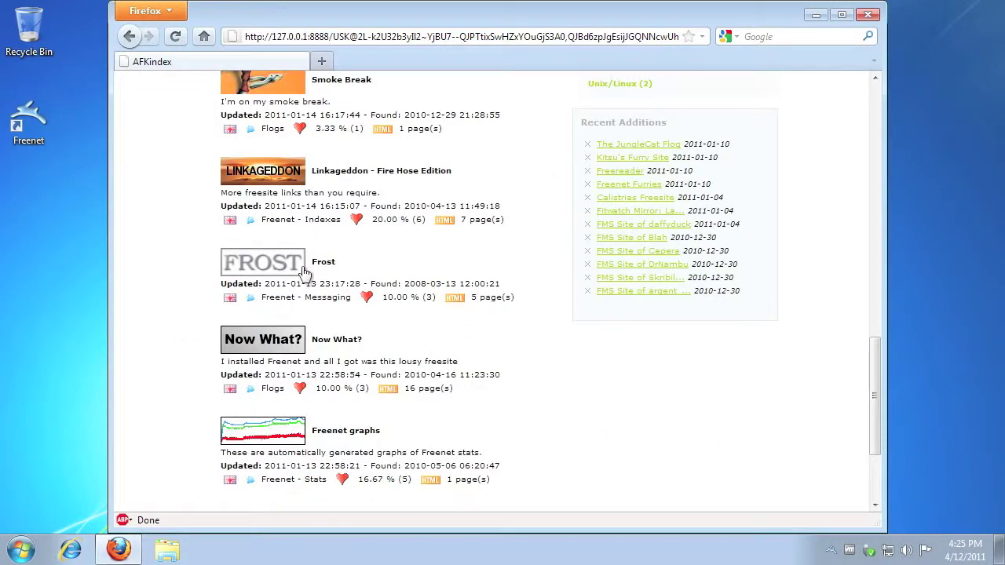
pyautogui.click(305, 271)
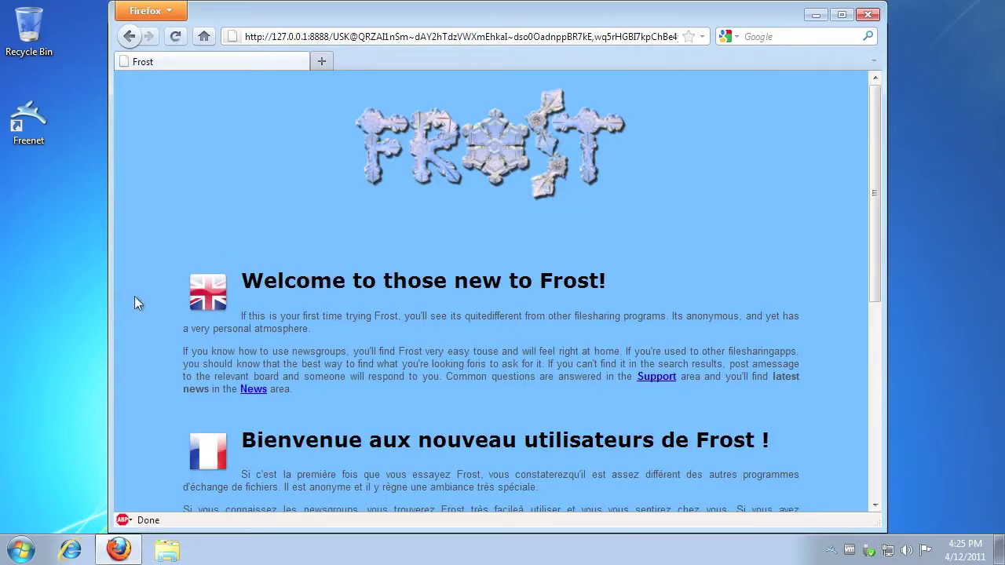
pyautogui.scroll(-8, 135, 296)
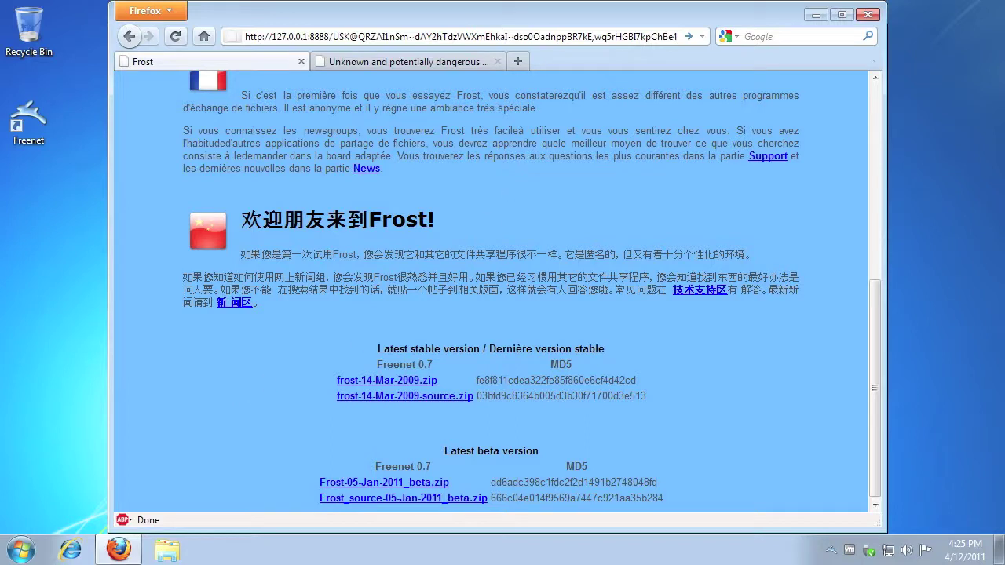
# Load the latest Frost freesite edition by changing the USK edition from 12 to -1.
pyautogui.hotkey('ctrl', 'l')
pyautogui.press('End')
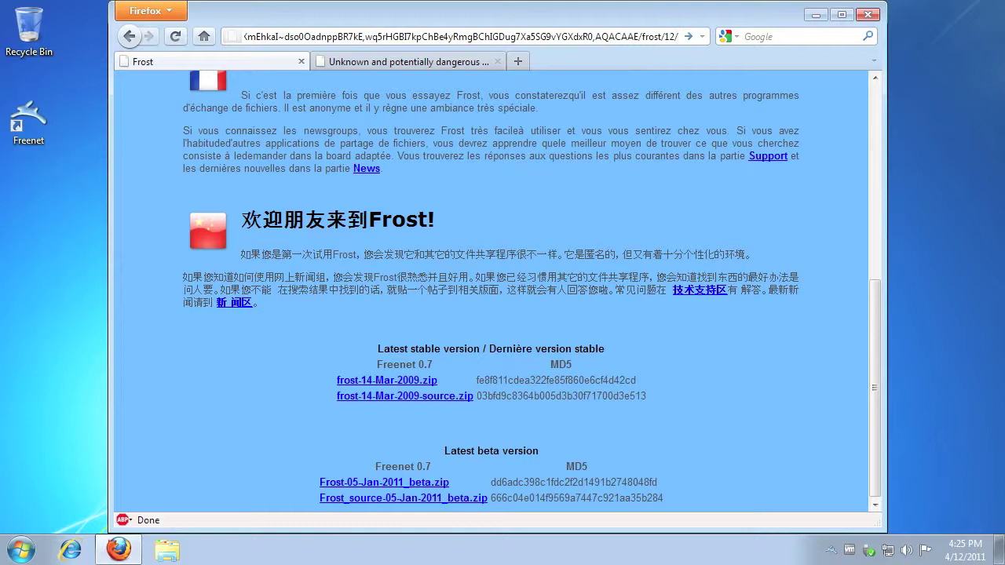
pyautogui.press('BackSpace')
pyautogui.press('BackSpace')
pyautogui.press('BackSpace')
pyautogui.write('-1')
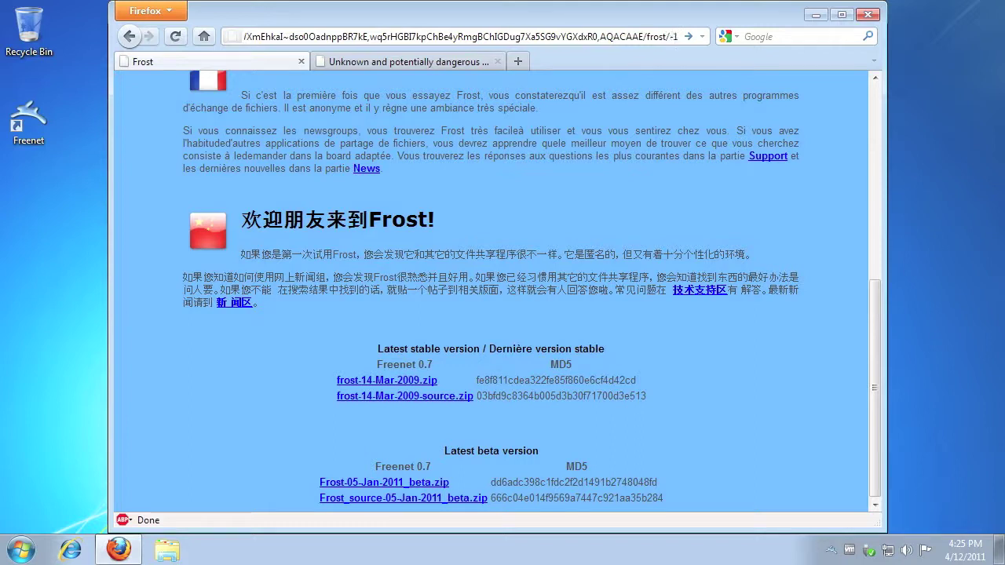
pyautogui.write('/')
pyautogui.press('Return')
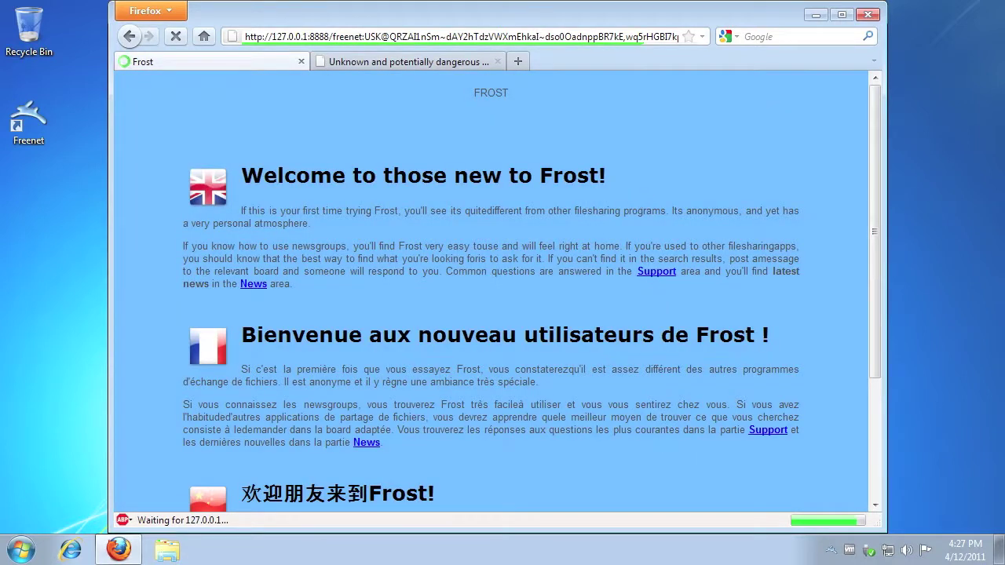
# Queue frost_2011-03-05.zip as a background Freenet download.
pyautogui.scroll(-4, 142, 363)
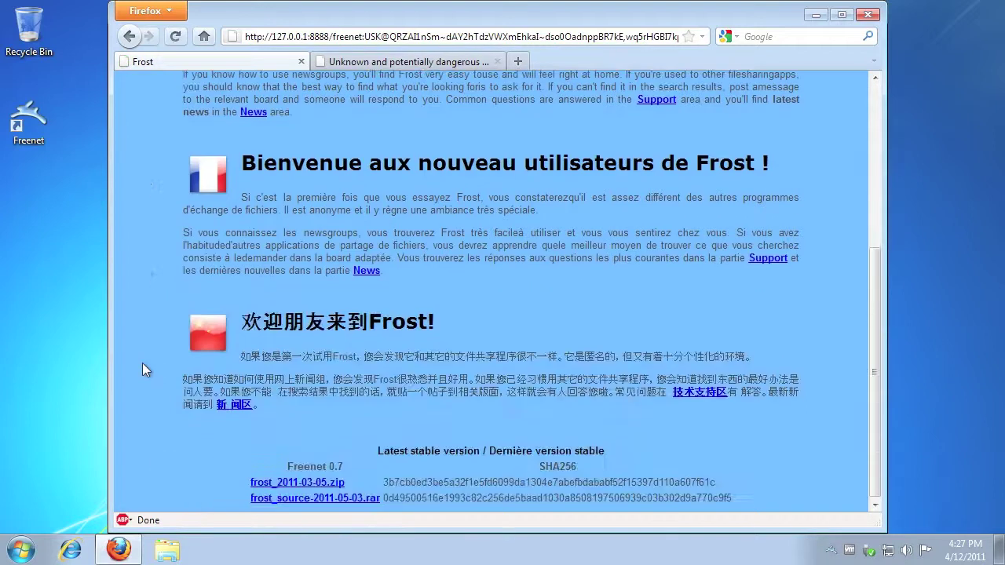
pyautogui.click(272, 484)
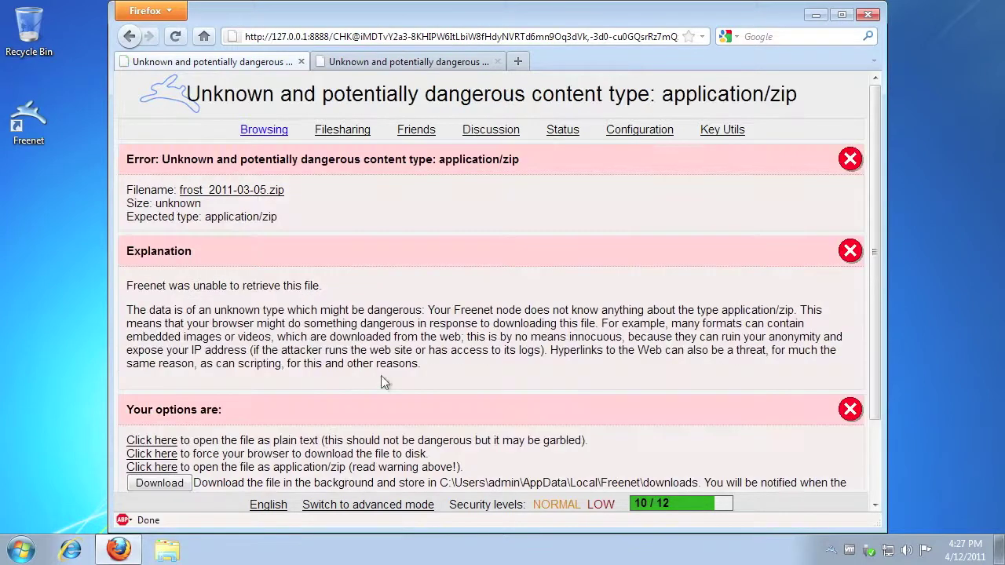
pyautogui.scroll(-2, 381, 375)
pyautogui.click(176, 389)
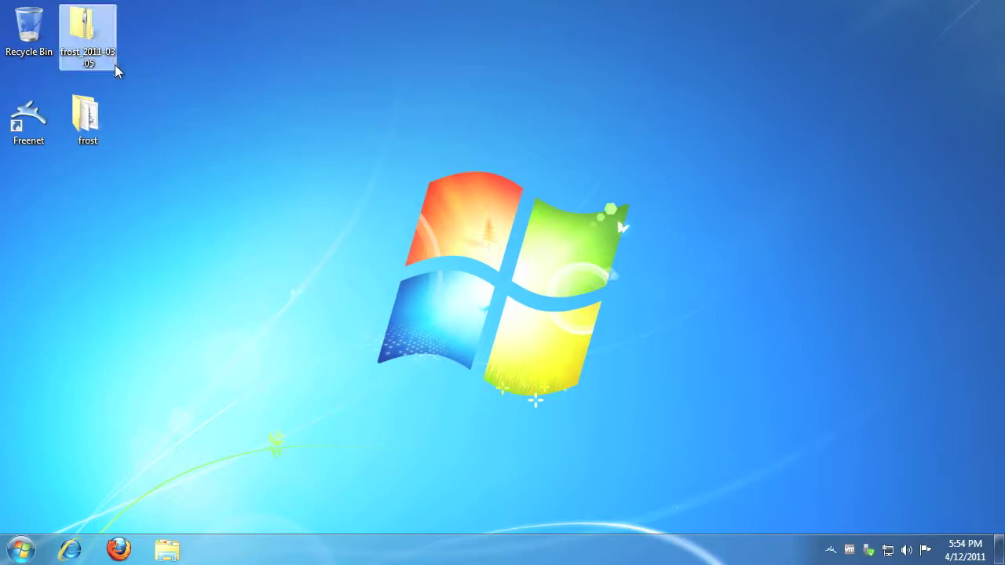
# Open the extracted frost folder and open frost.bat for editing in Notepad.
pyautogui.click(88, 124)
pyautogui.doubleClick(88, 124)
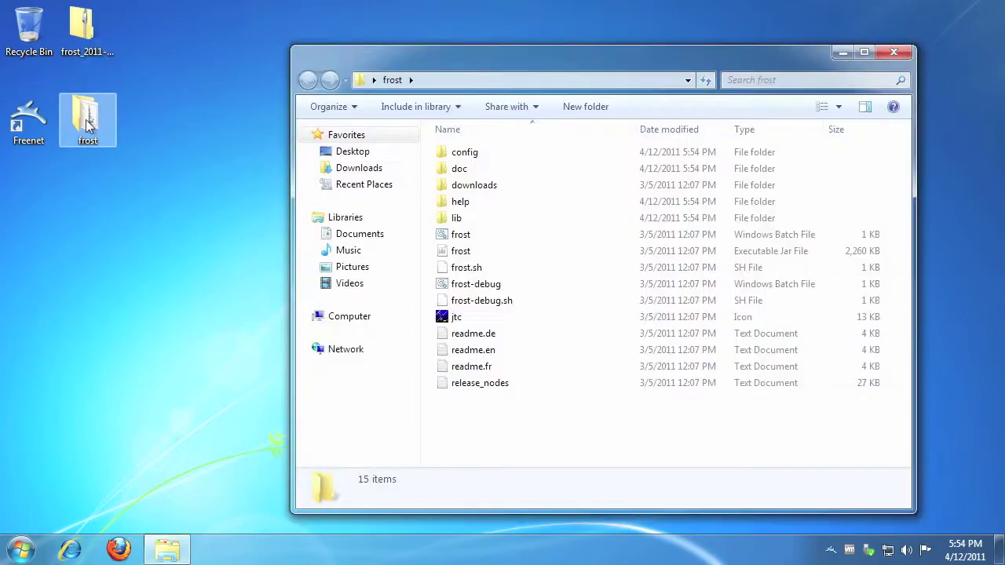
pyautogui.doubleClick(535, 239)
pyautogui.rightClick(534, 239)
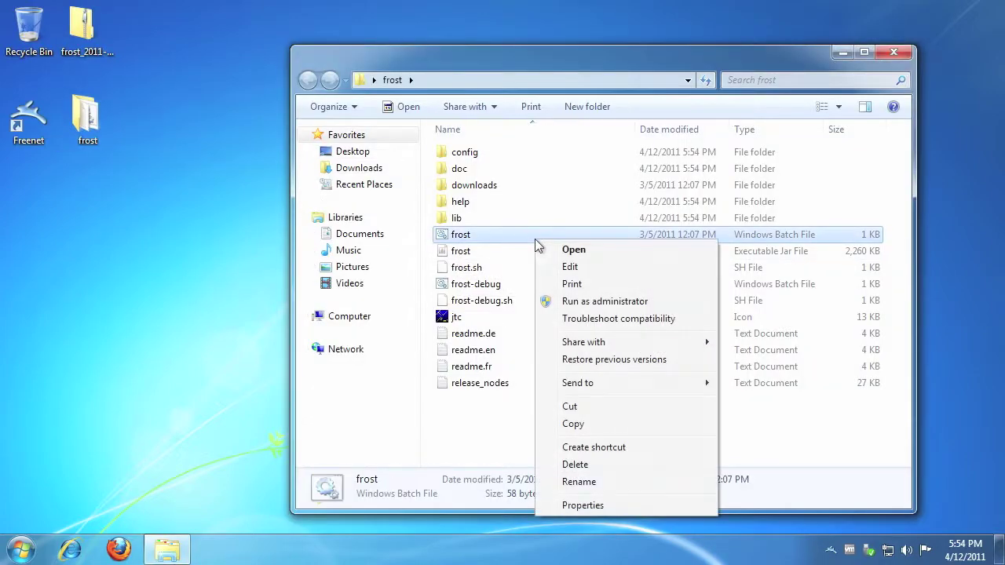
pyautogui.click(577, 266)
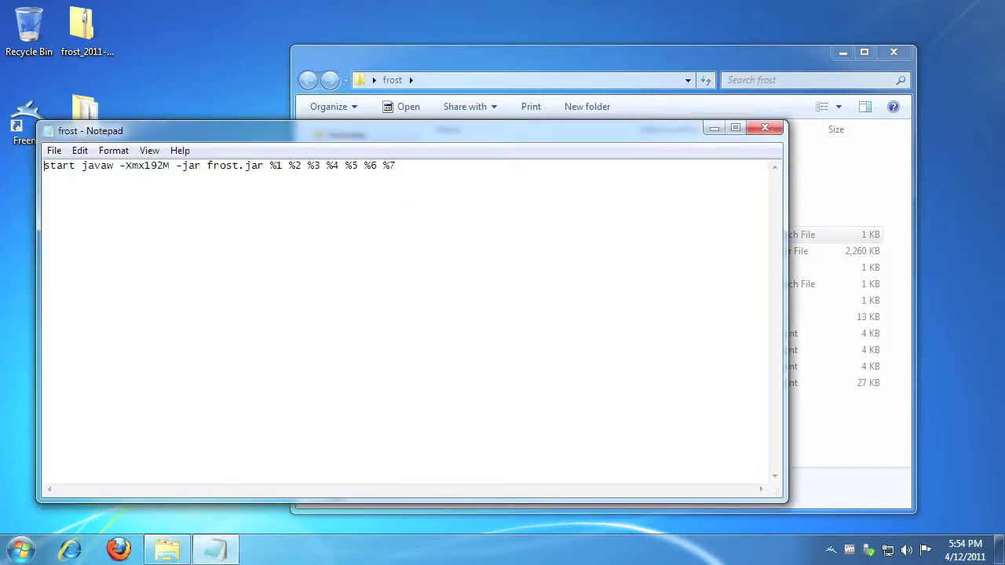
# Check the 192 MB memory setting, close Notepad unchanged, and run frost.bat.
pyautogui.moveTo(145, 165); pyautogui.dragTo(163, 166)
pyautogui.click(44, 176)
pyautogui.click(769, 130)
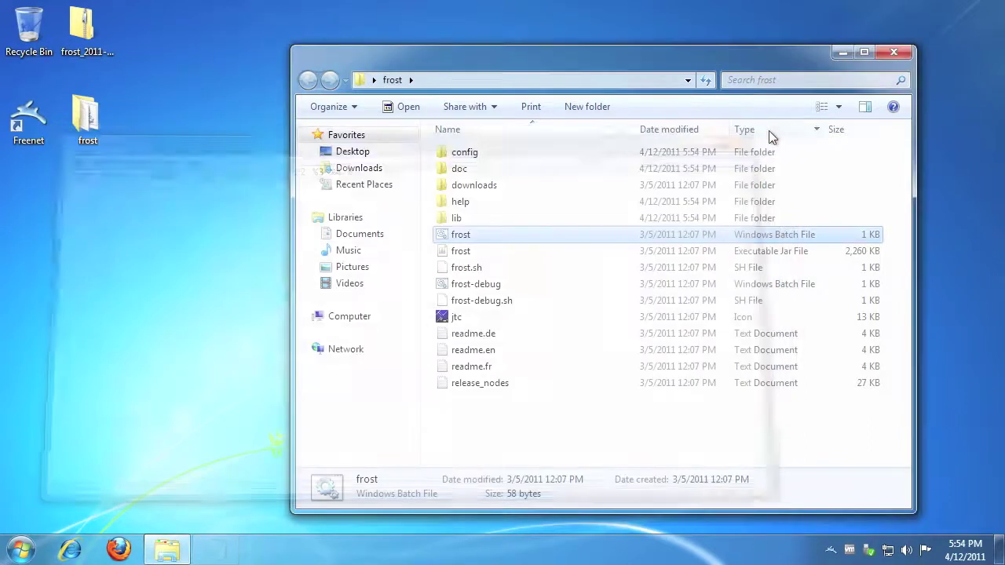
pyautogui.doubleClick(572, 236)
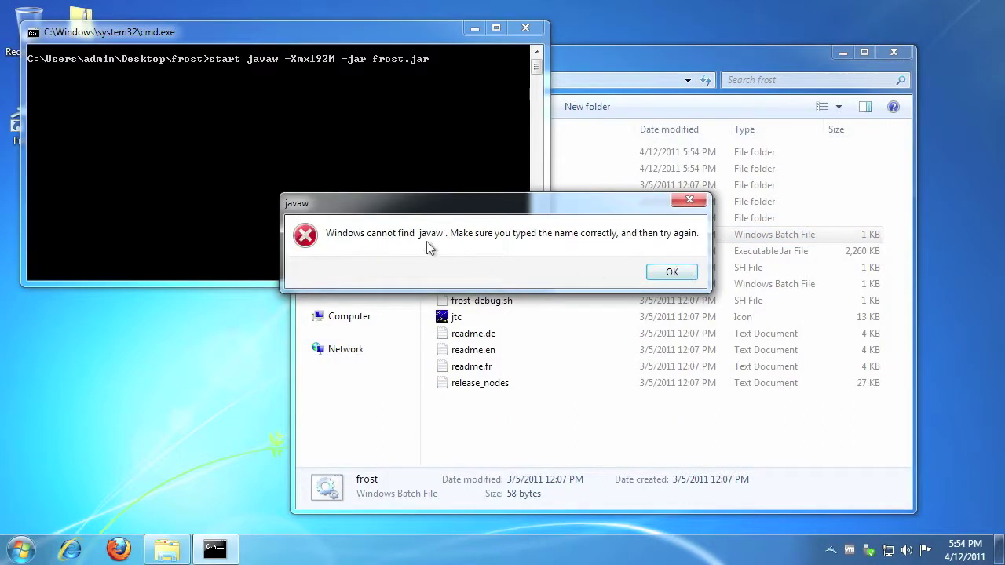
# Dismiss the javaw error and browse to C:\Program Files (x86)\Java\jre6\bin.
pyautogui.click(672, 272)
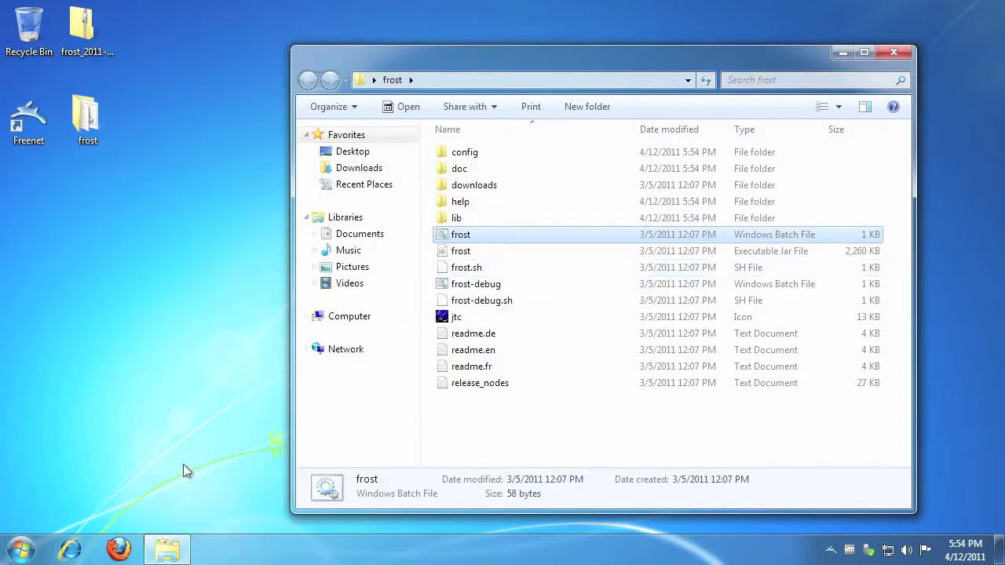
pyautogui.click(29, 540)
pyautogui.click(259, 353)
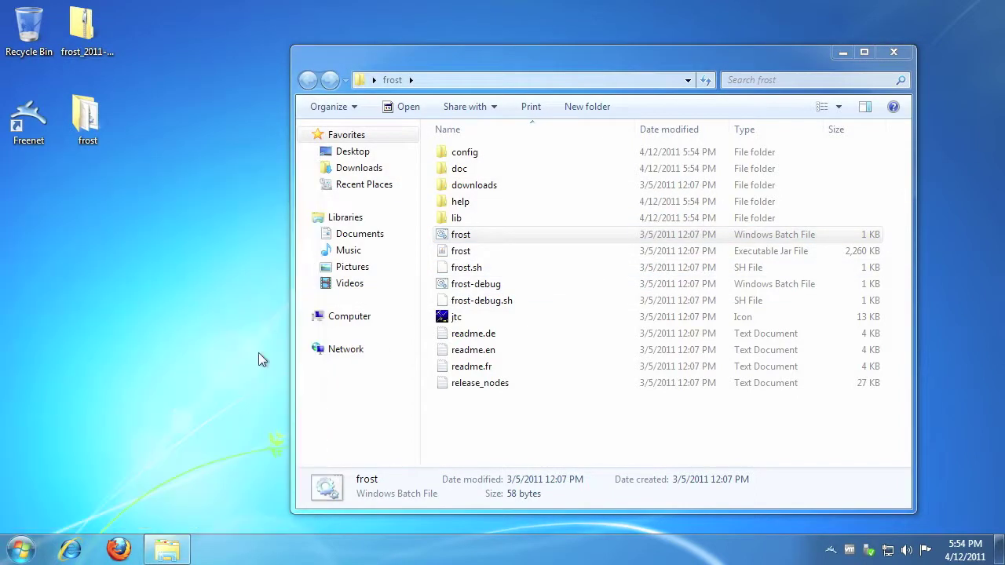
pyautogui.doubleClick(540, 135)
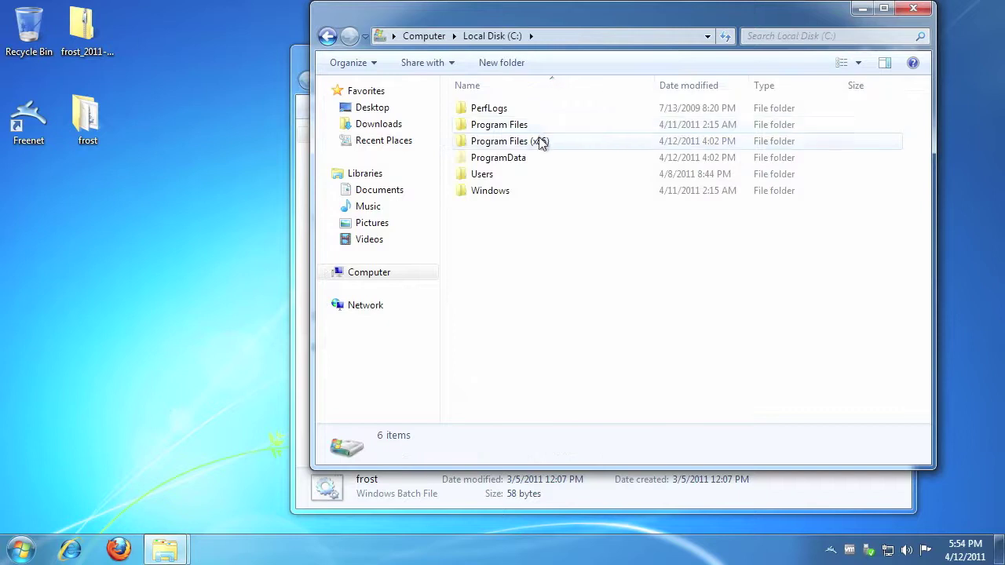
pyautogui.doubleClick(540, 142)
pyautogui.doubleClick(531, 142)
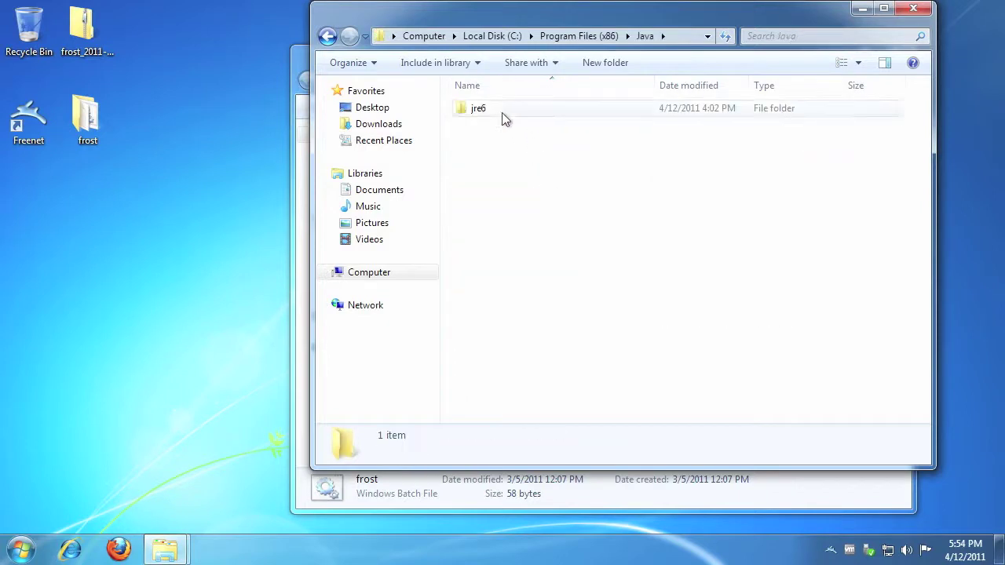
pyautogui.doubleClick(502, 112)
pyautogui.doubleClick(530, 109)
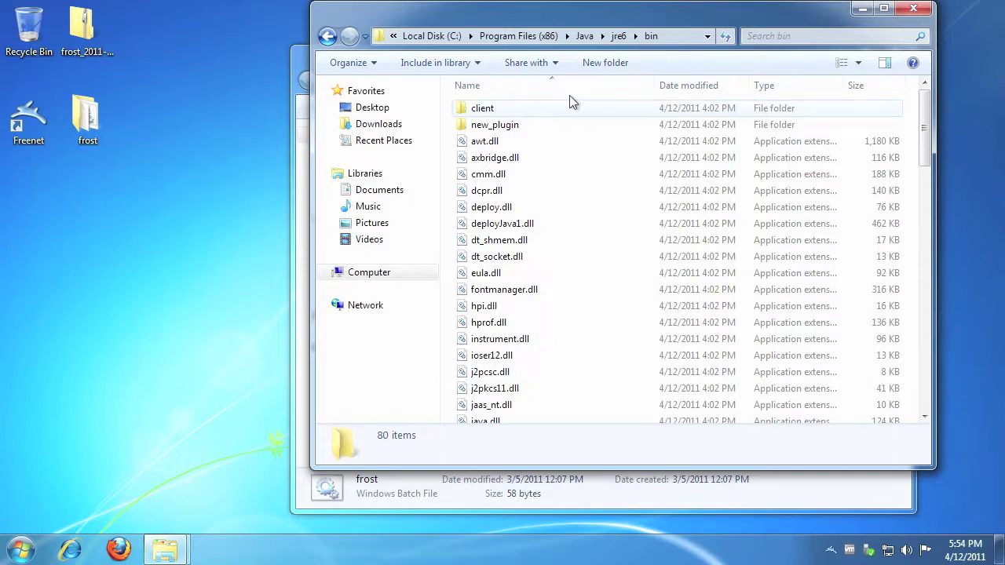
# Copy the bin folder's full path from the address bar and close the window.
pyautogui.click(637, 35)
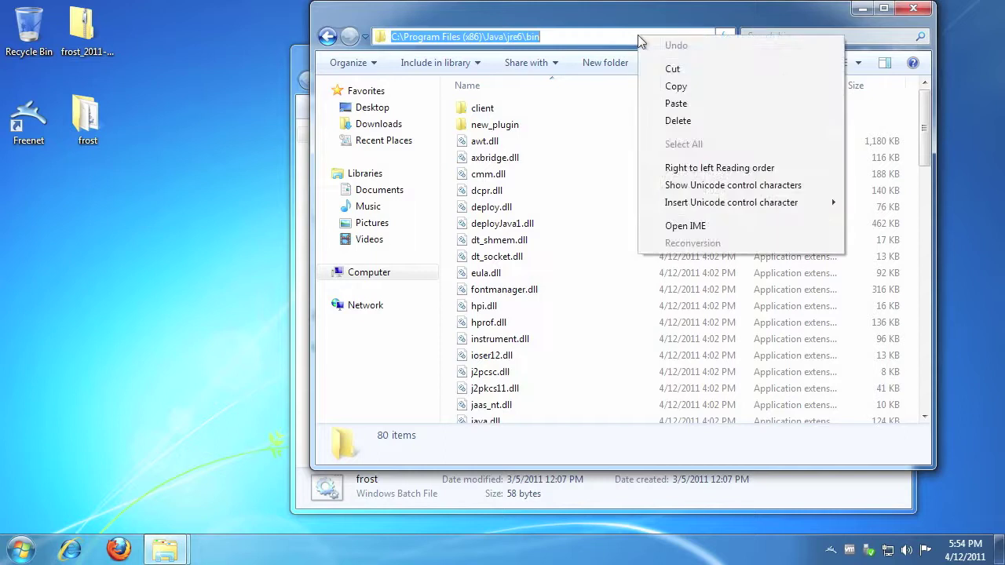
pyautogui.click(674, 86)
pyautogui.click(910, 11)
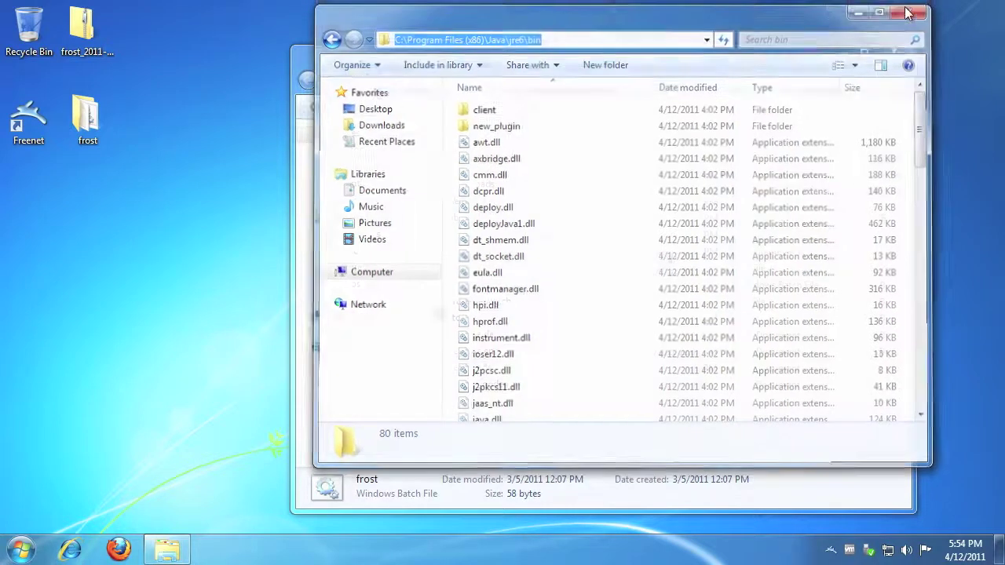
# Open the Environment Variables dialog via the advanced system settings search.
pyautogui.click(28, 546)
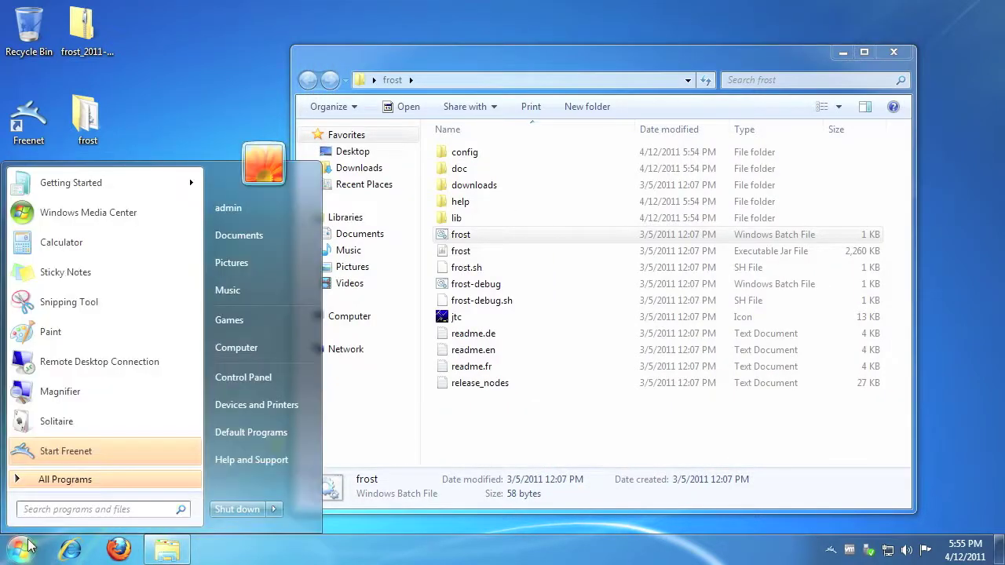
pyautogui.write('advanced')
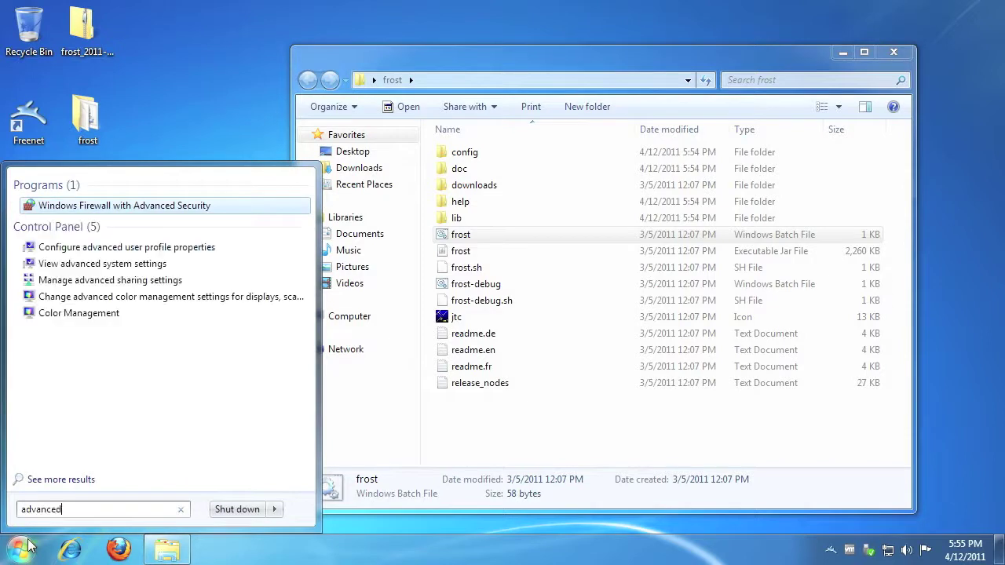
pyautogui.click(158, 269)
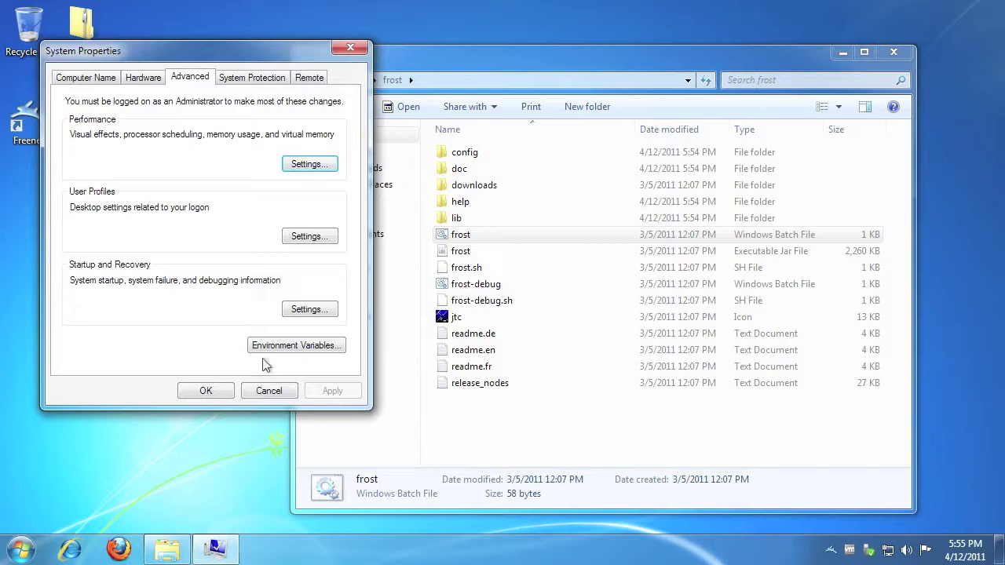
pyautogui.click(260, 352)
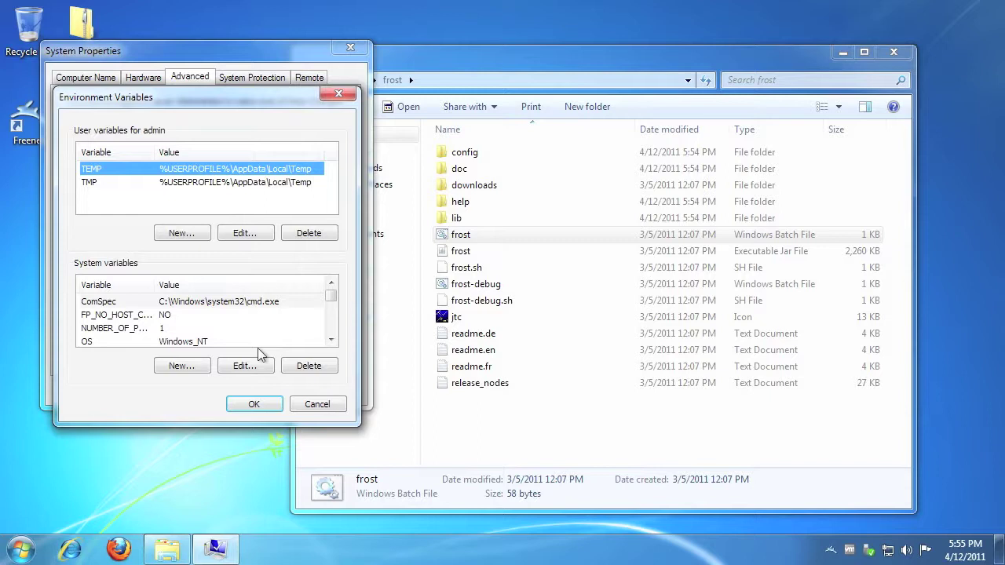
# Add a user variable PATH with the pasted Java jre6 bin path as its value.
pyautogui.click(198, 240)
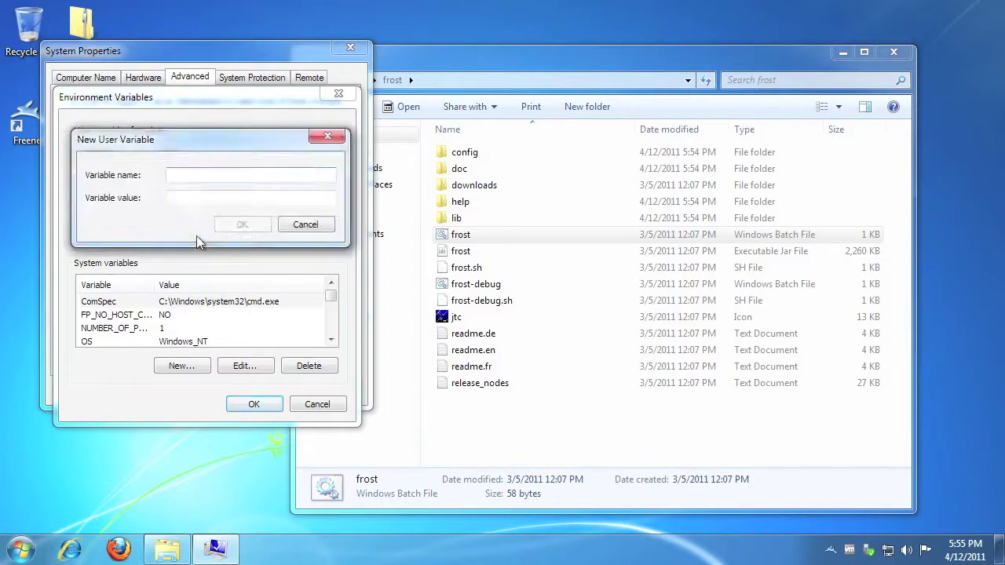
pyautogui.write('PATH')
pyautogui.press('Tab')
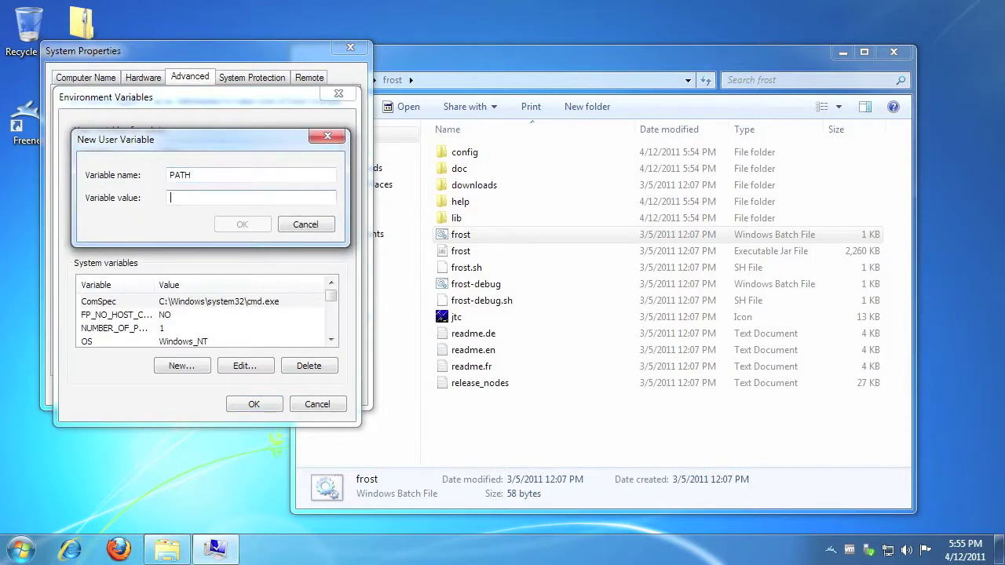
pyautogui.rightClick(216, 199)
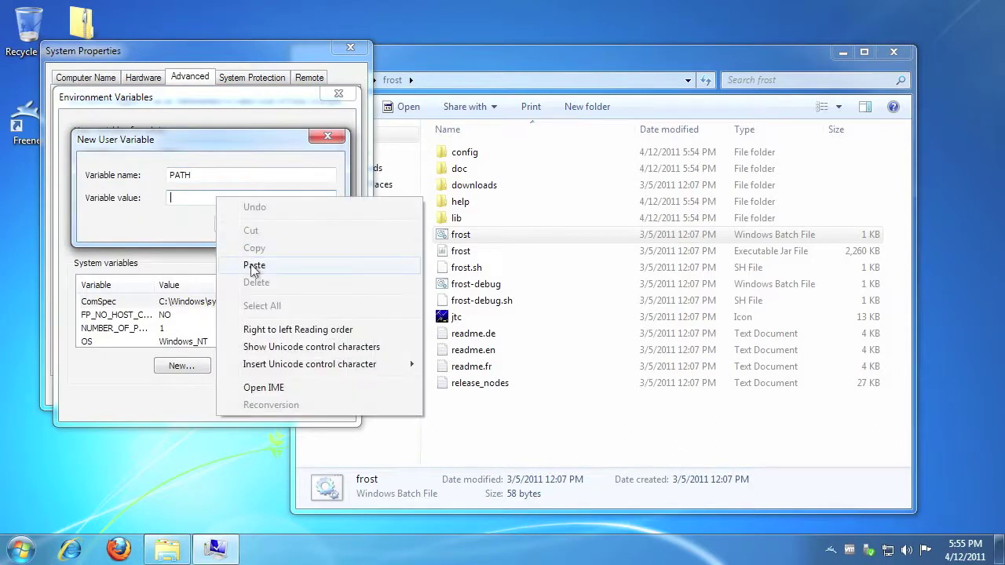
pyautogui.click(248, 264)
pyautogui.click(245, 225)
# Add a system variable Path with the same Java bin path, then close System Properties.
pyautogui.click(198, 366)
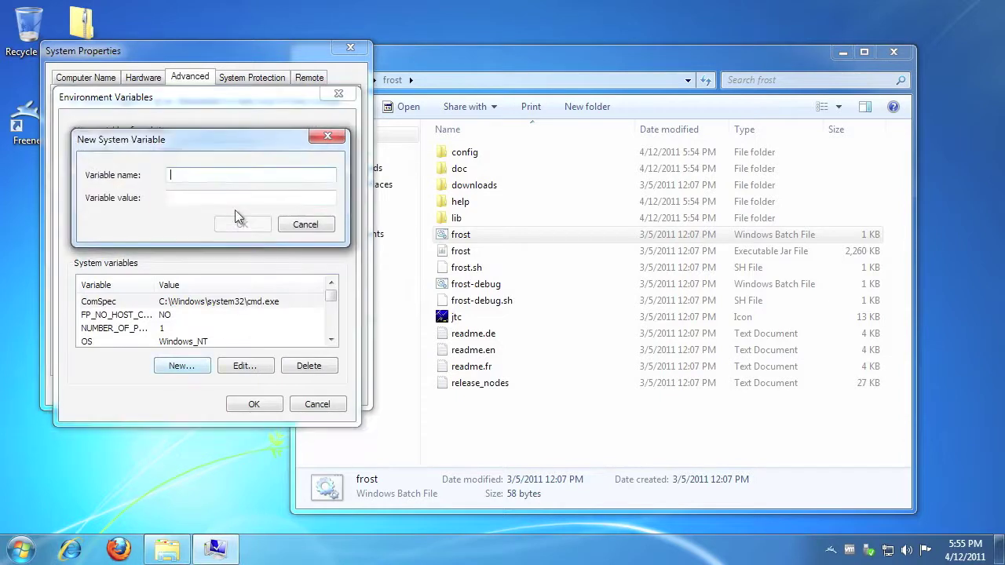
pyautogui.write('Path')
pyautogui.press('Tab')
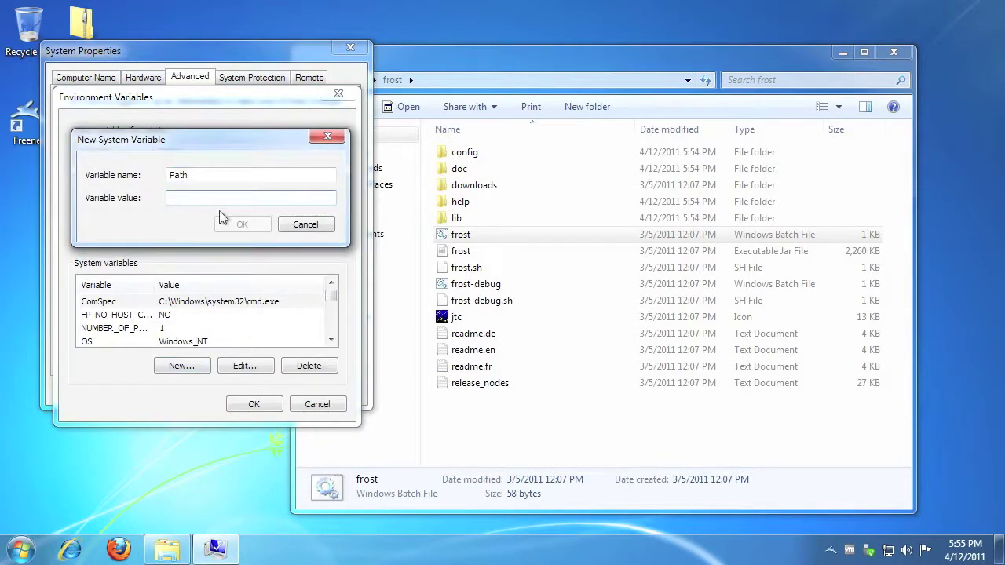
pyautogui.rightClick(238, 198)
pyautogui.click(254, 265)
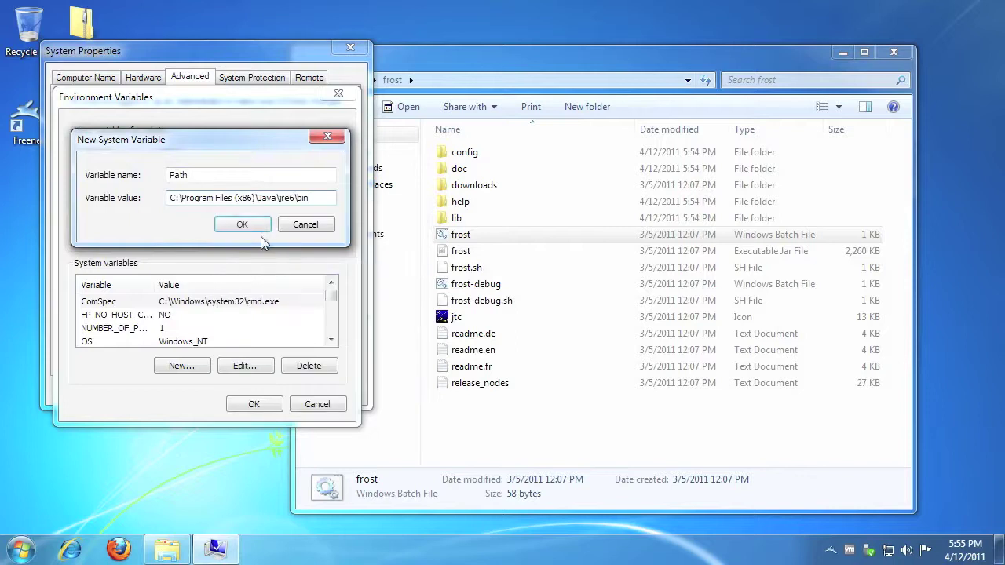
pyautogui.click(253, 226)
pyautogui.click(254, 402)
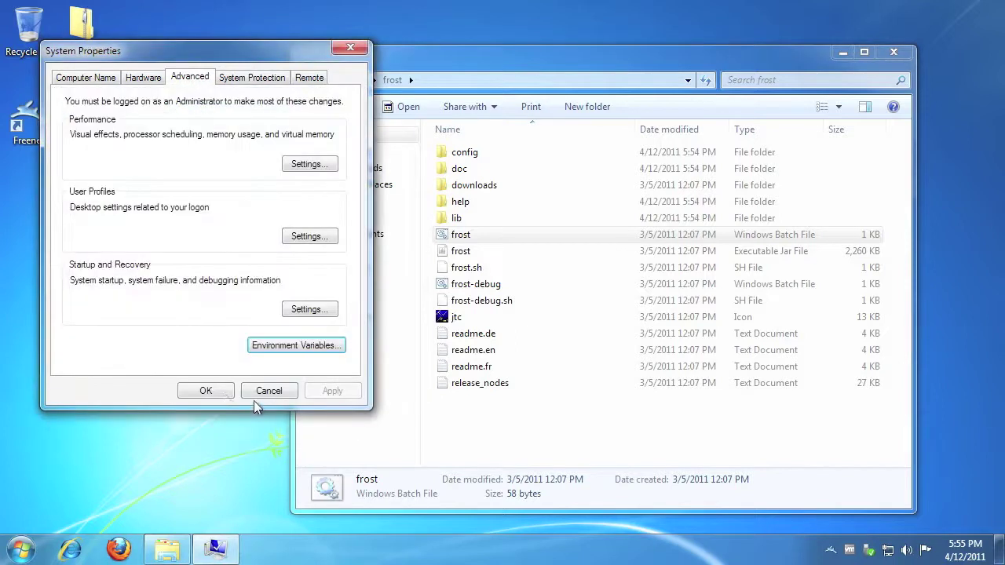
pyautogui.click(219, 392)
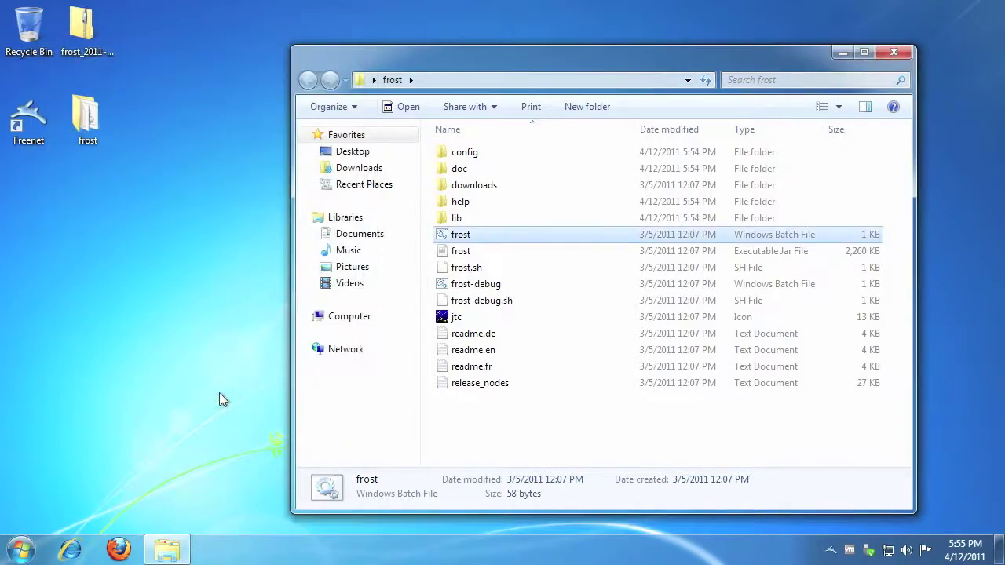
# Launch Frost with the default node connection and create the identity 'testuse'.
pyautogui.doubleClick(540, 235)
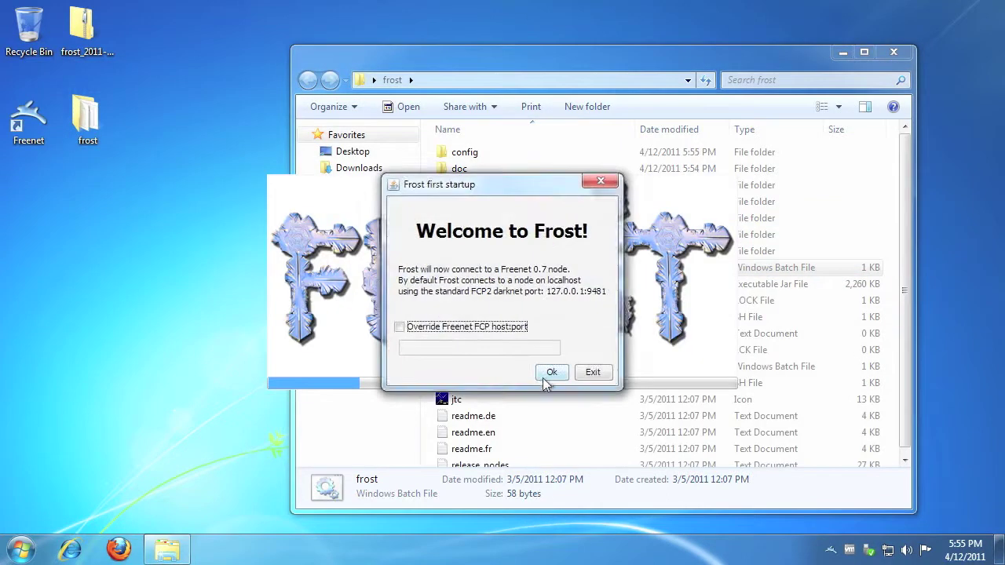
pyautogui.click(547, 375)
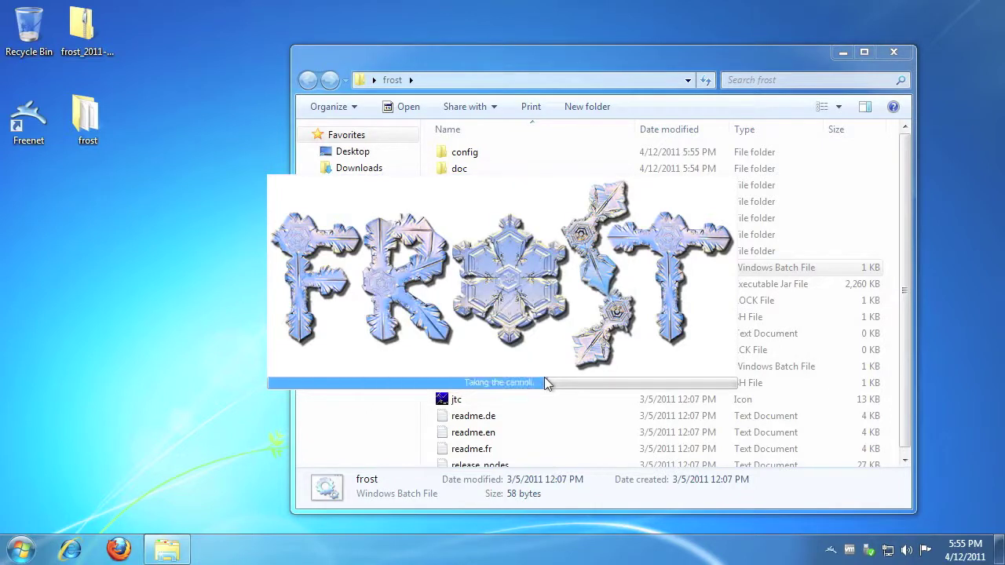
pyautogui.write('tes')
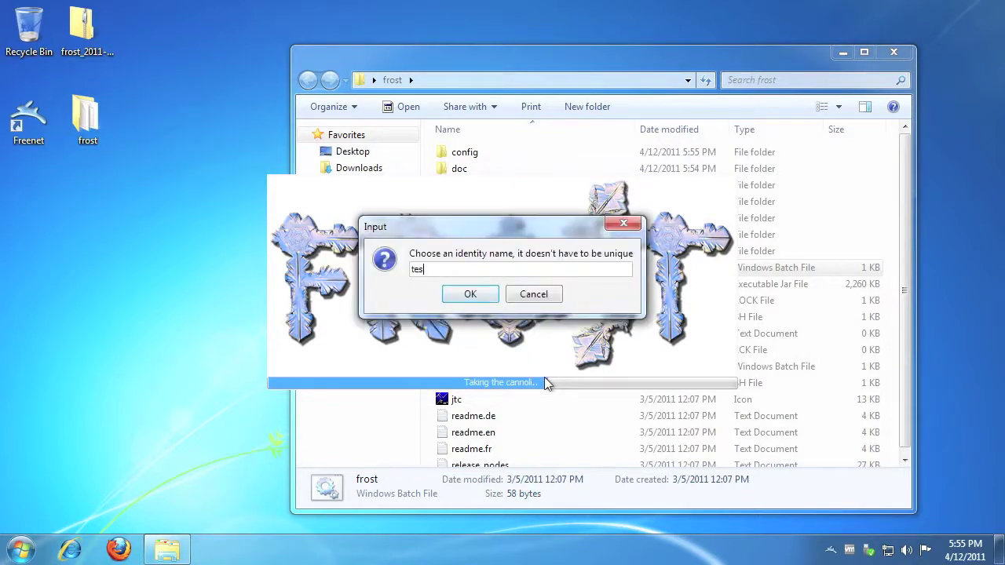
pyautogui.write('tuser')
pyautogui.press('Return')
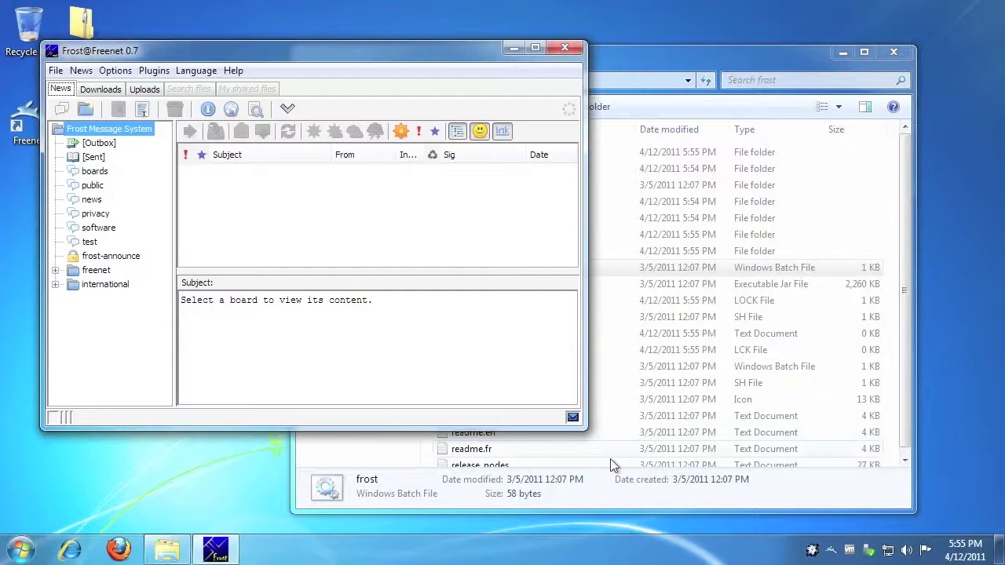
# Enlarge the Frost window, widen the board tree, and expand the freenet folder.
pyautogui.moveTo(582, 424); pyautogui.dragTo(812, 525)
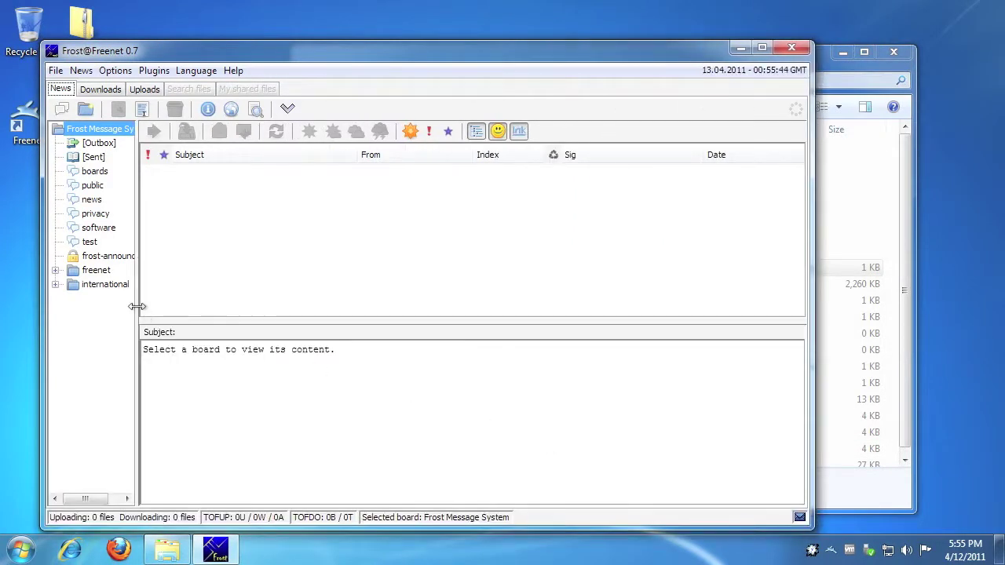
pyautogui.moveTo(135, 307); pyautogui.dragTo(257, 315)
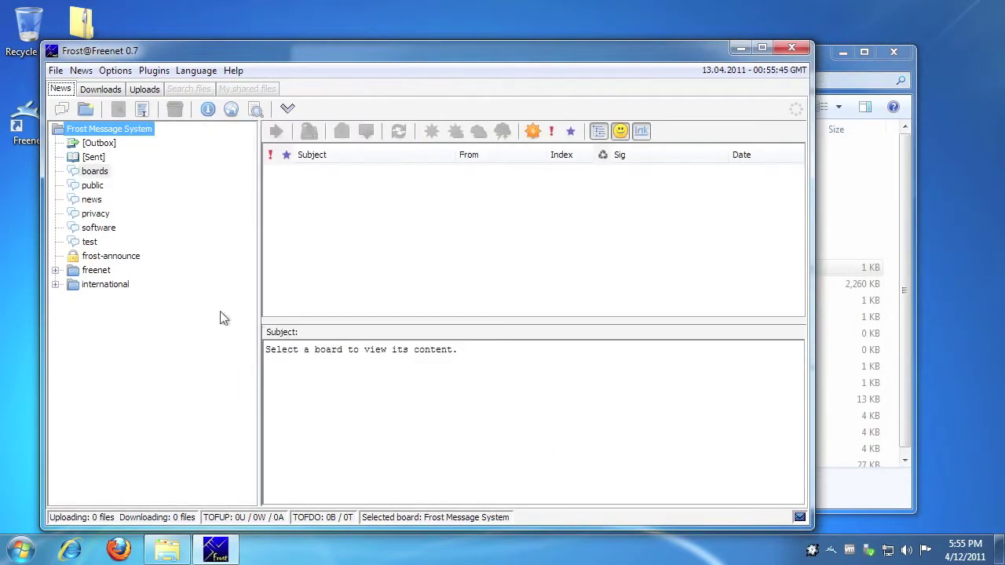
pyautogui.click(55, 270)
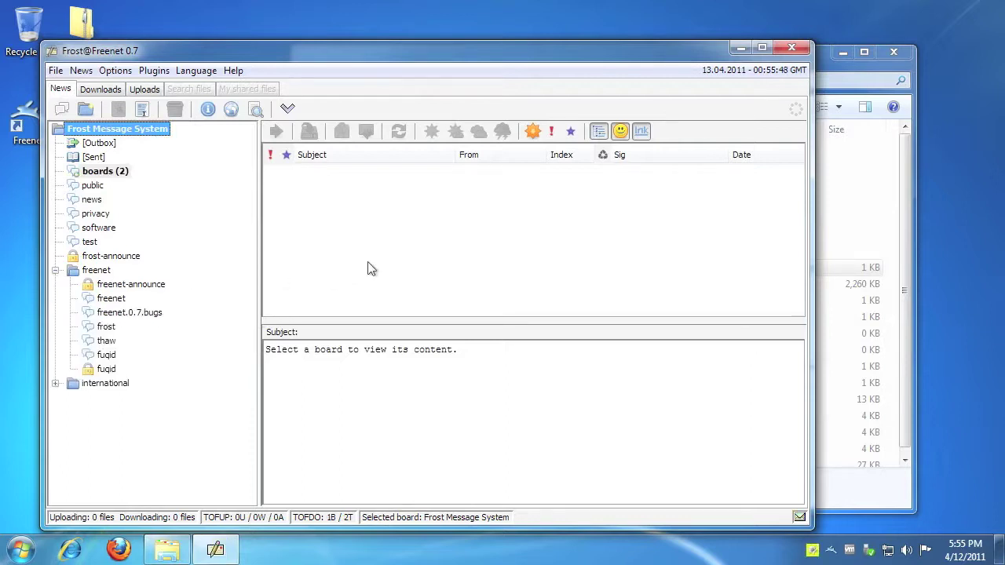
# Export the own identity to frost-identities.xml on the Desktop, accepting the private key warning.
pyautogui.click(114, 71)
pyautogui.click(129, 89)
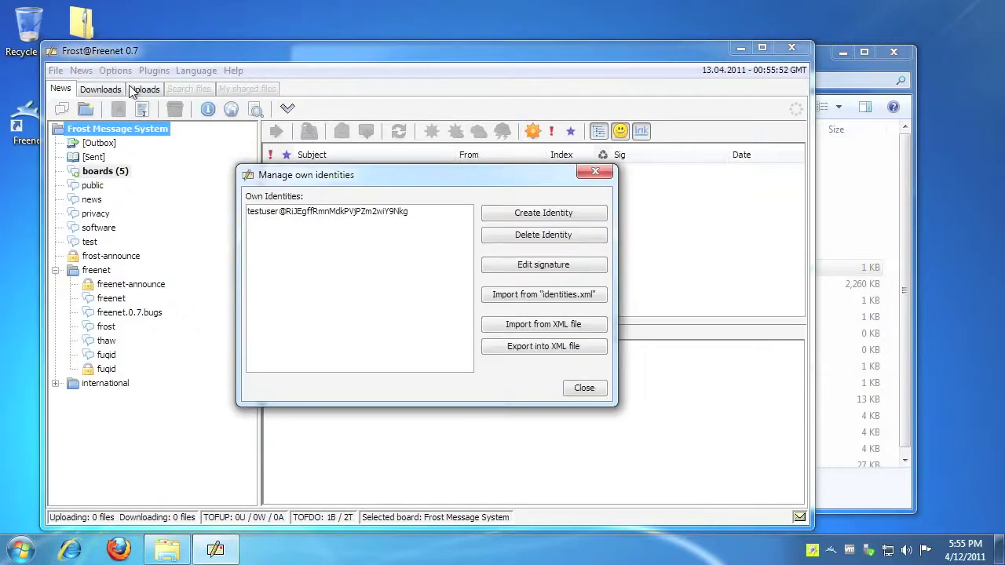
pyautogui.click(510, 351)
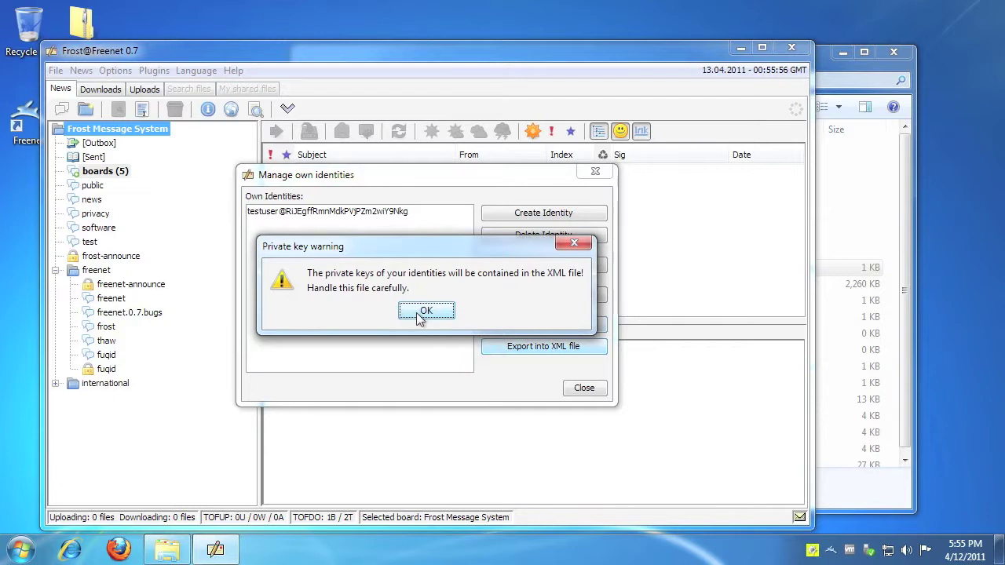
pyautogui.click(420, 315)
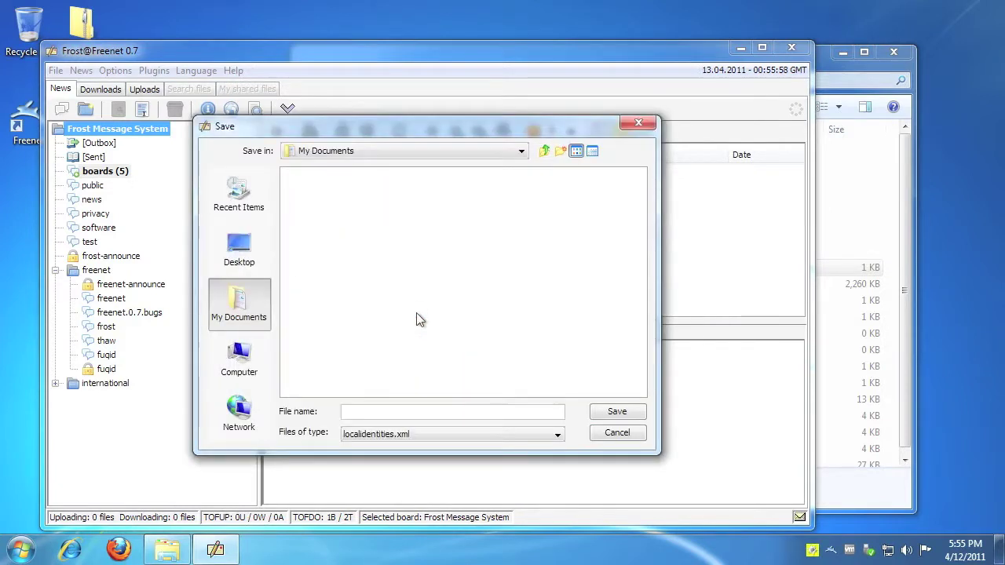
pyautogui.click(243, 253)
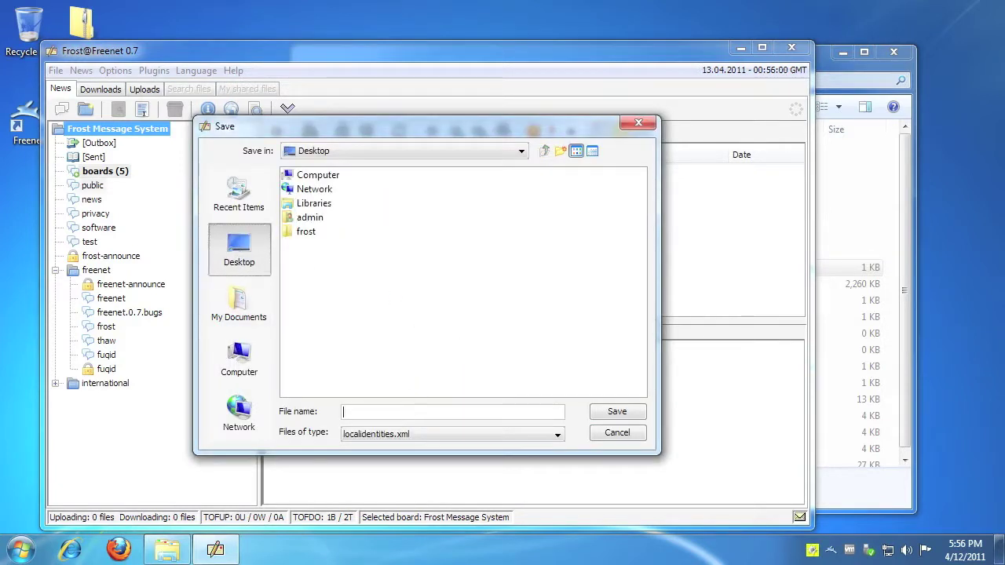
pyautogui.write('frost-identities')
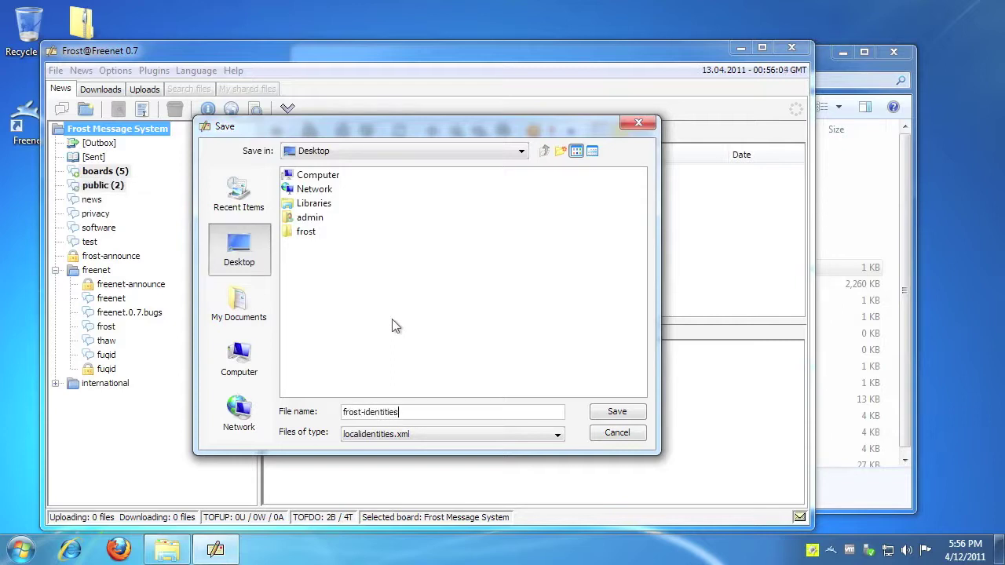
pyautogui.write('.xml')
pyautogui.click(642, 420)
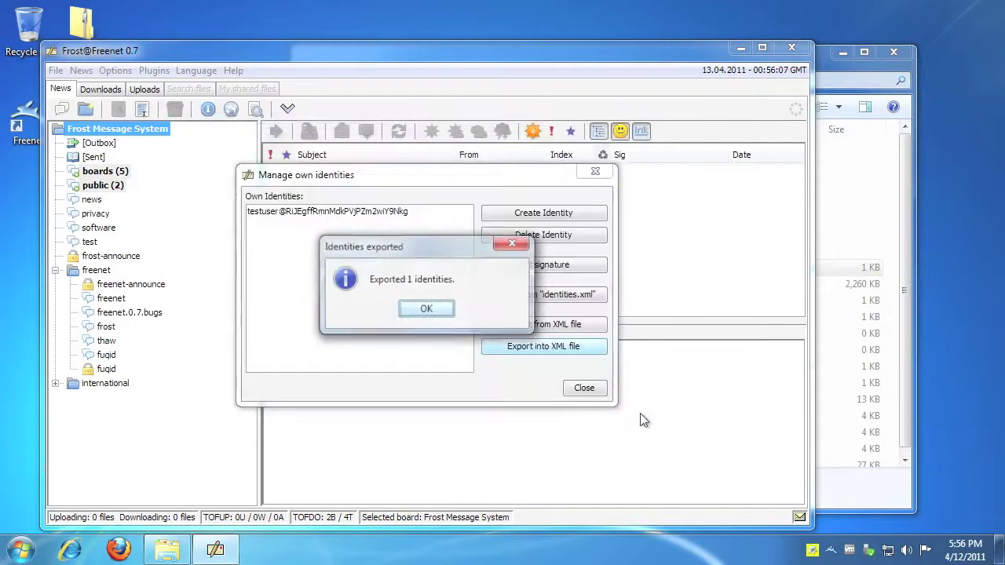
pyautogui.click(441, 308)
pyautogui.click(588, 391)
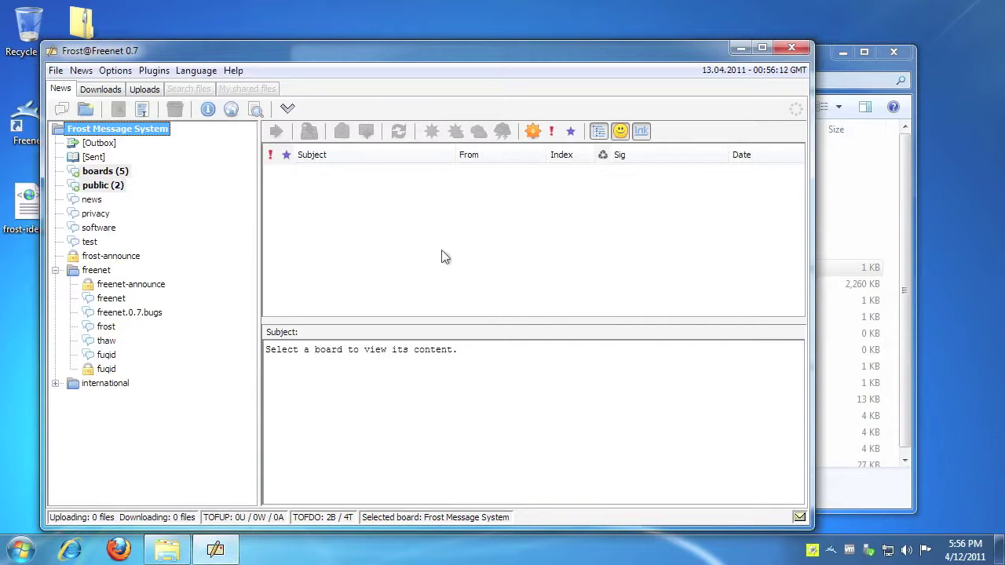
pyautogui.click(231, 112)
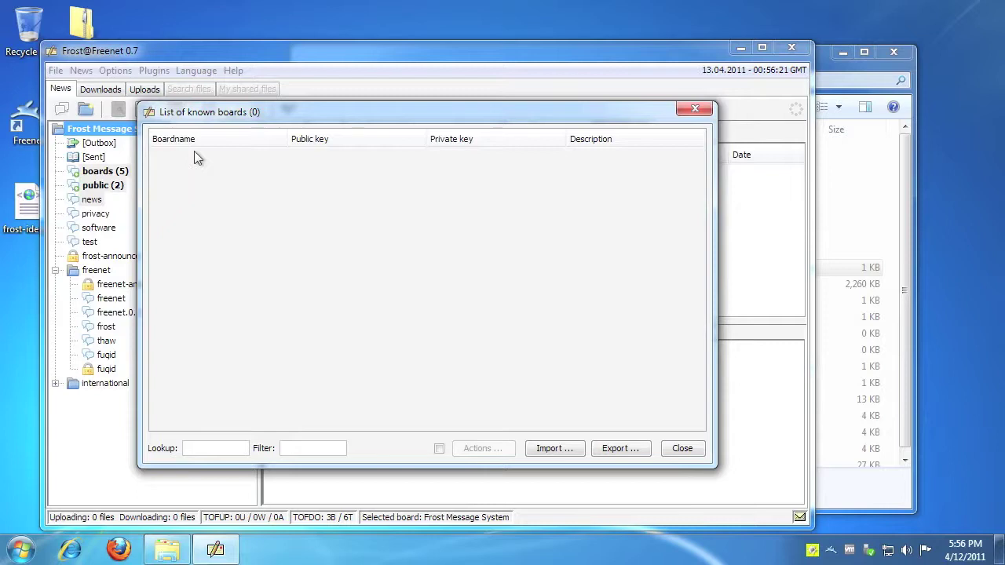
pyautogui.click(684, 449)
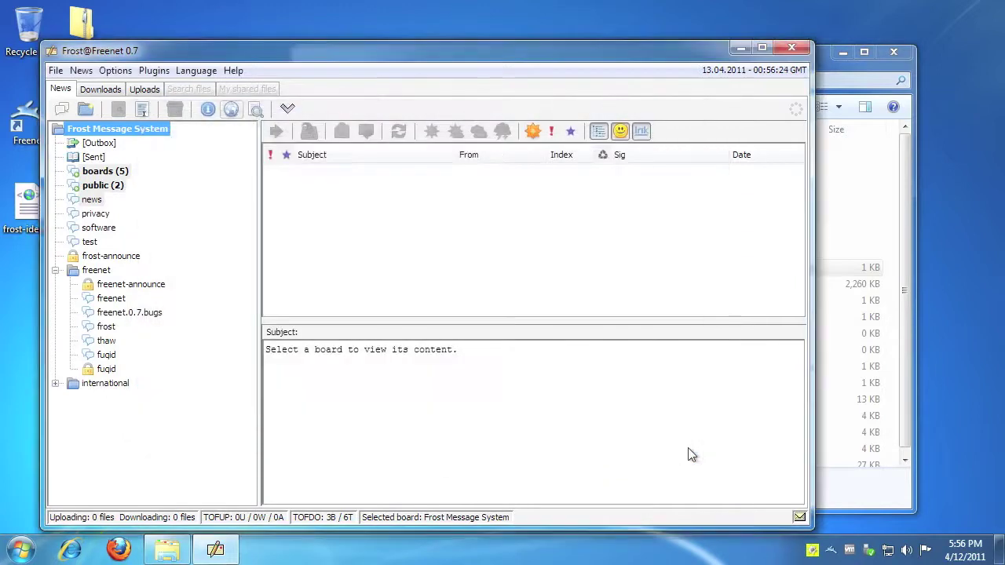
# Review the Preferences, including the Search page, without changes, then quit Frost.
pyautogui.click(115, 72)
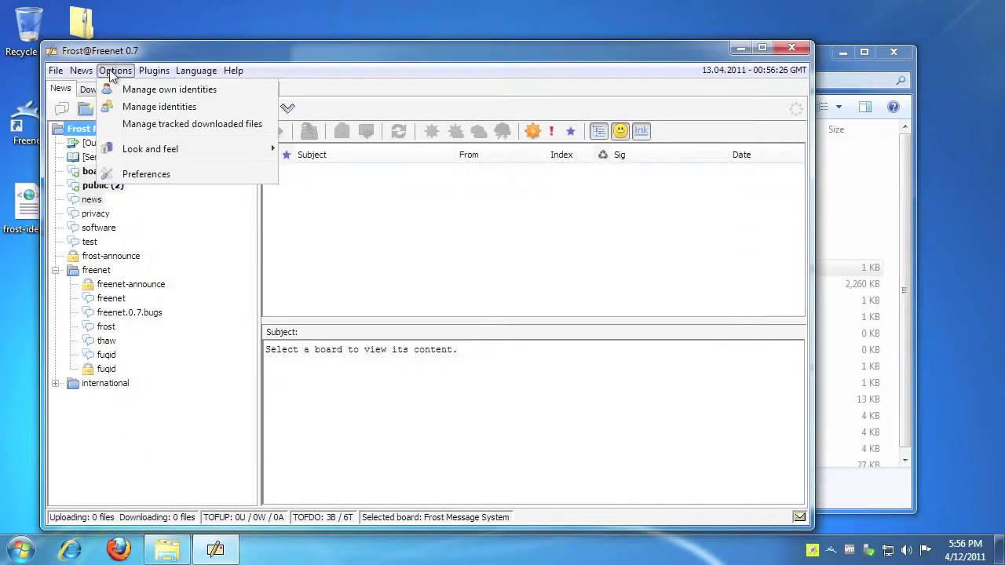
pyautogui.click(157, 174)
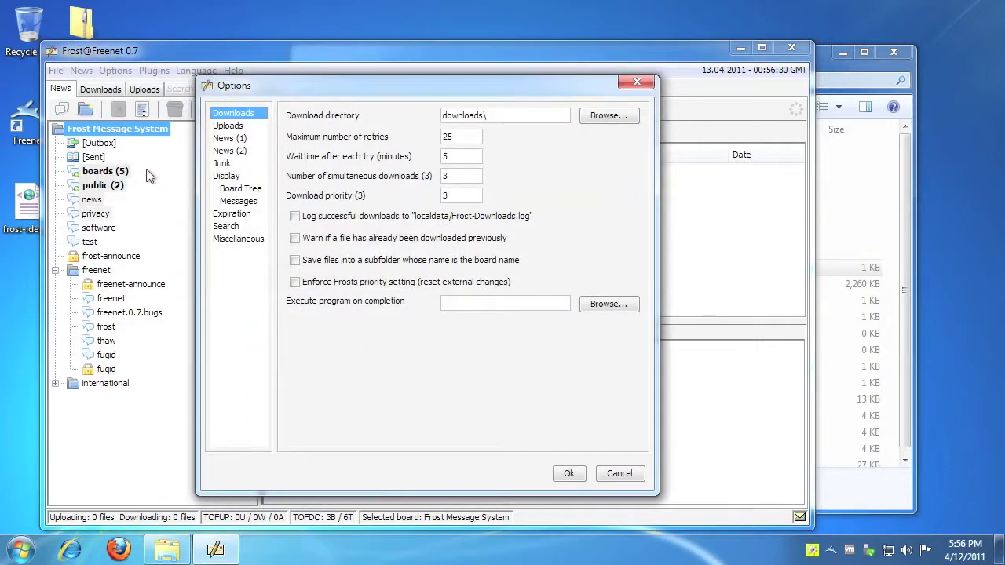
pyautogui.click(226, 227)
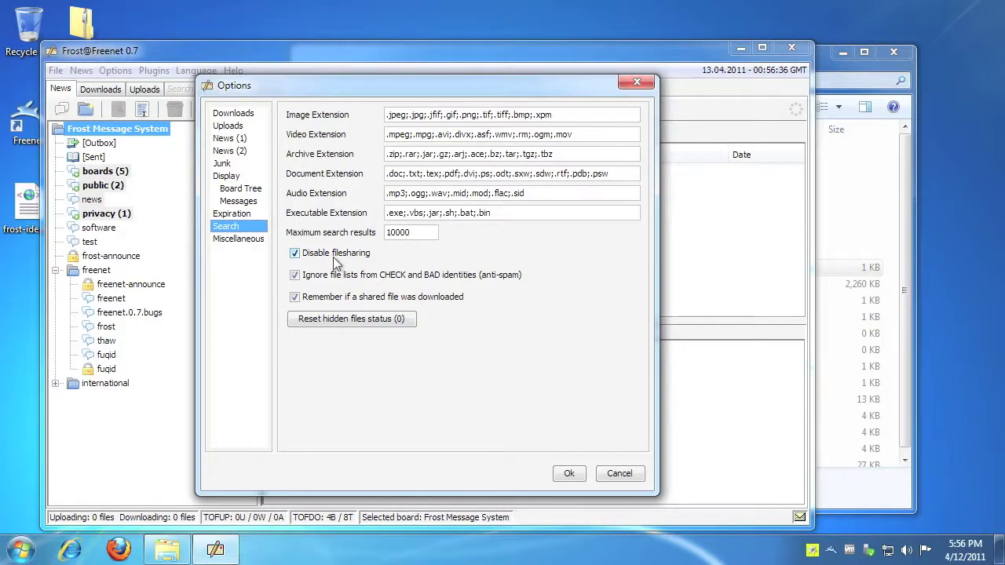
pyautogui.click(570, 474)
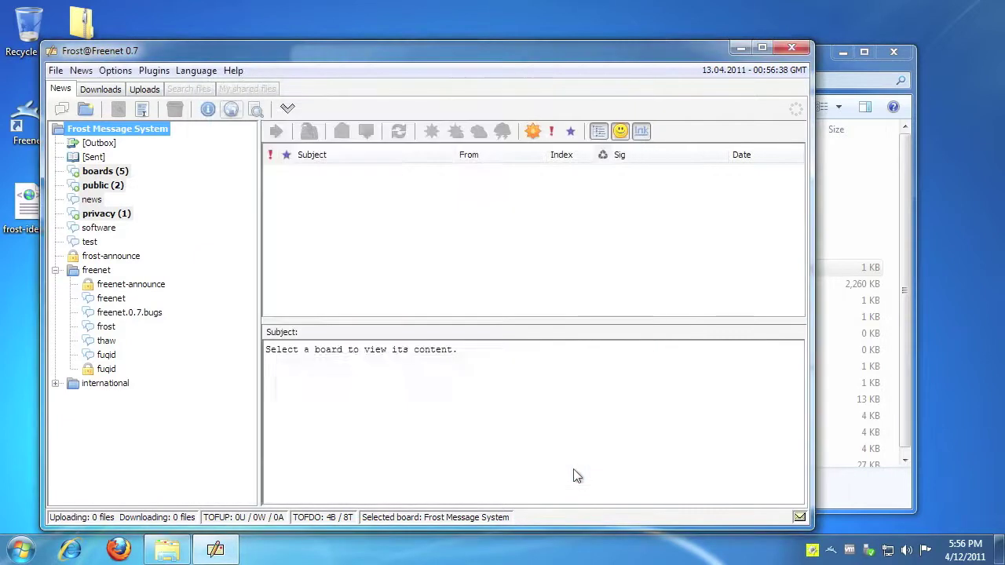
pyautogui.click(792, 50)
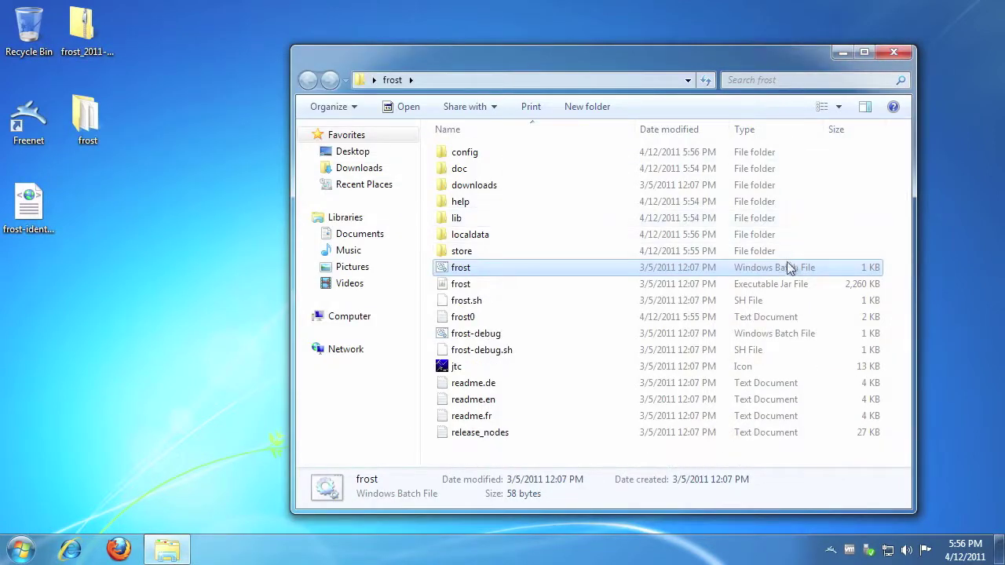
# Start Frost by double-clicking the frost Executable Jar File.
pyautogui.click(752, 289)
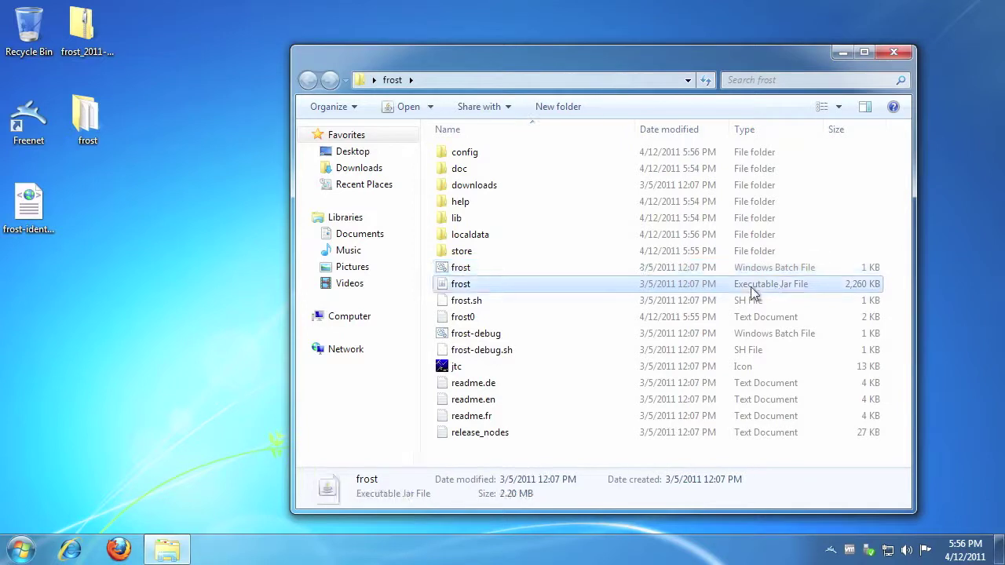
pyautogui.doubleClick(755, 286)
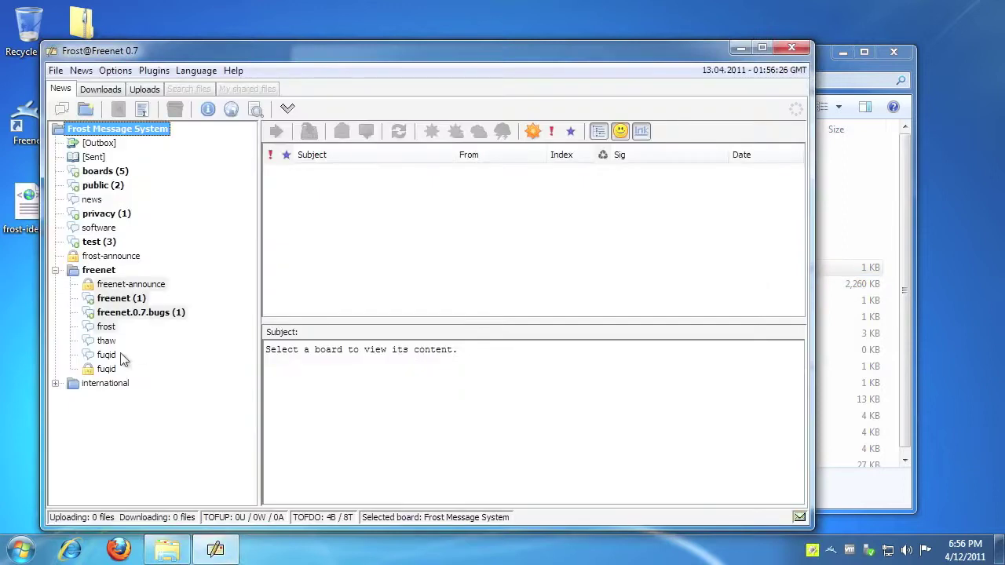
# Select the fuqid board, start a new message, and open the From identity dropdown.
pyautogui.click(111, 356)
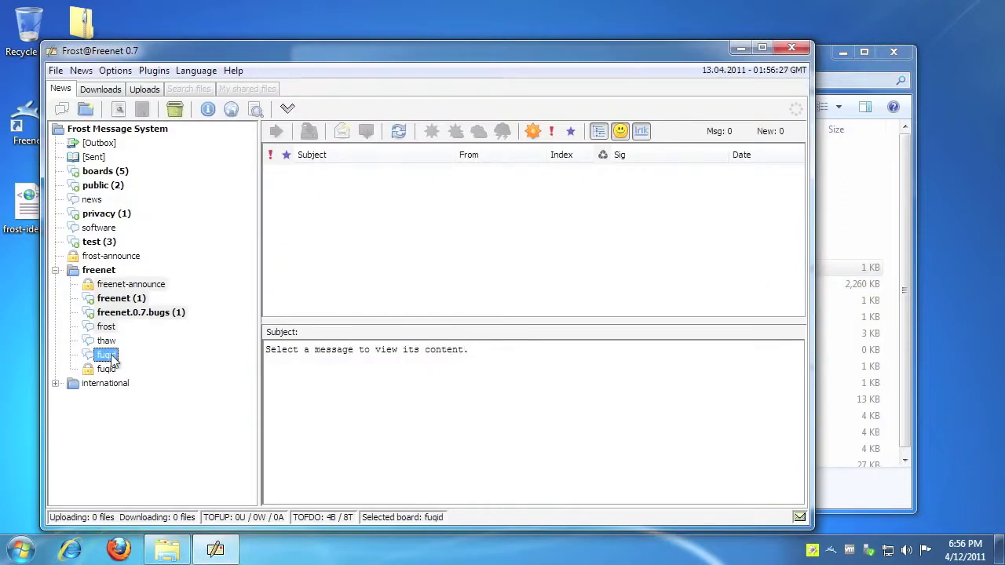
pyautogui.click(341, 132)
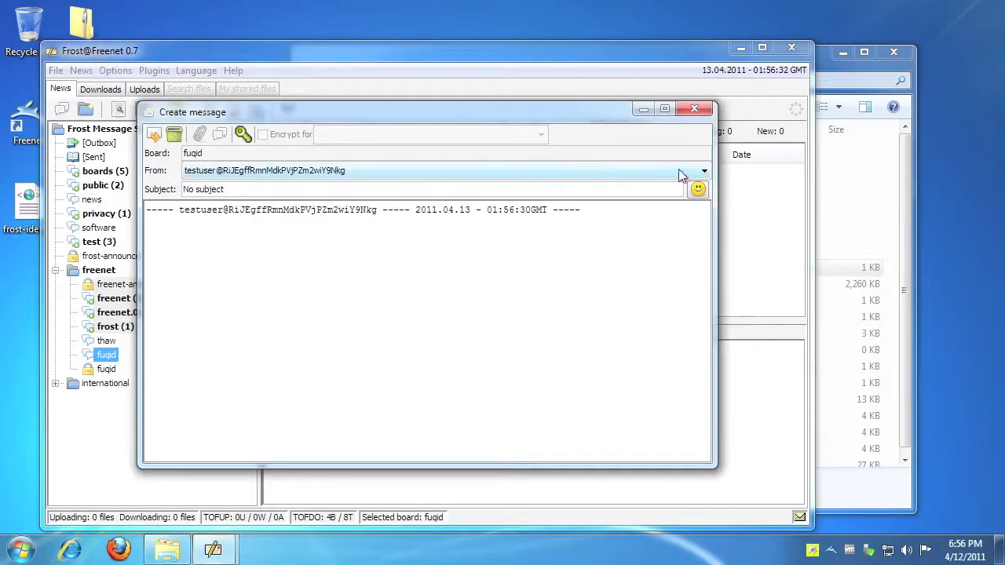
pyautogui.click(705, 170)
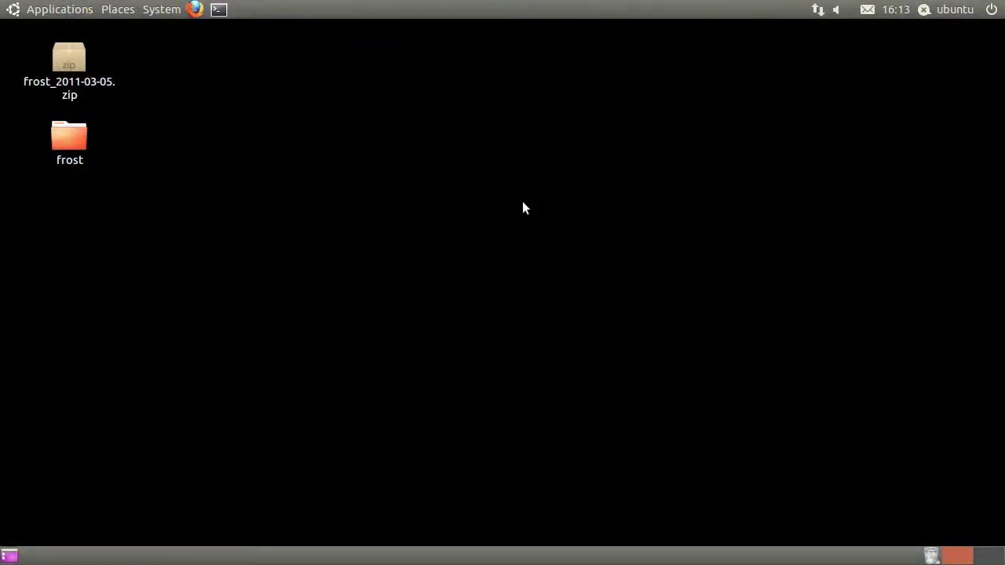
# Open the extracted frost folder in Nautilus and start a new terminal.
pyautogui.doubleClick(76, 138)
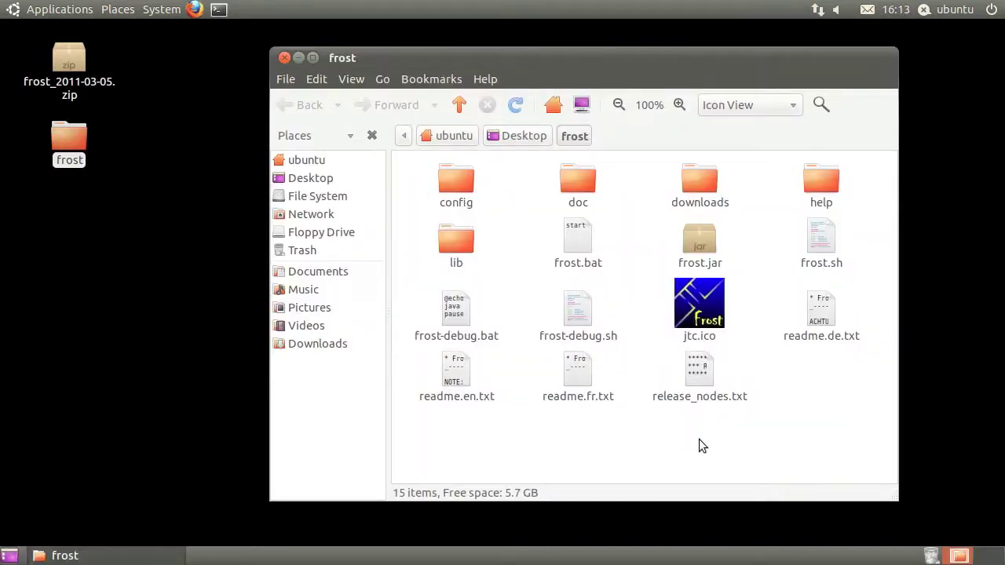
pyautogui.moveTo(637, 57); pyautogui.dragTo(747, 101)
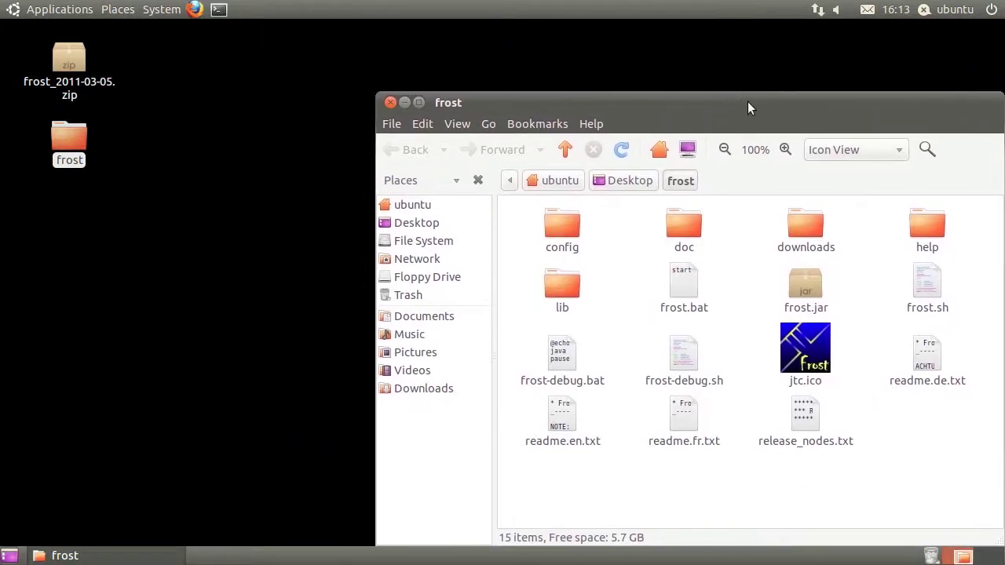
pyautogui.click(219, 10)
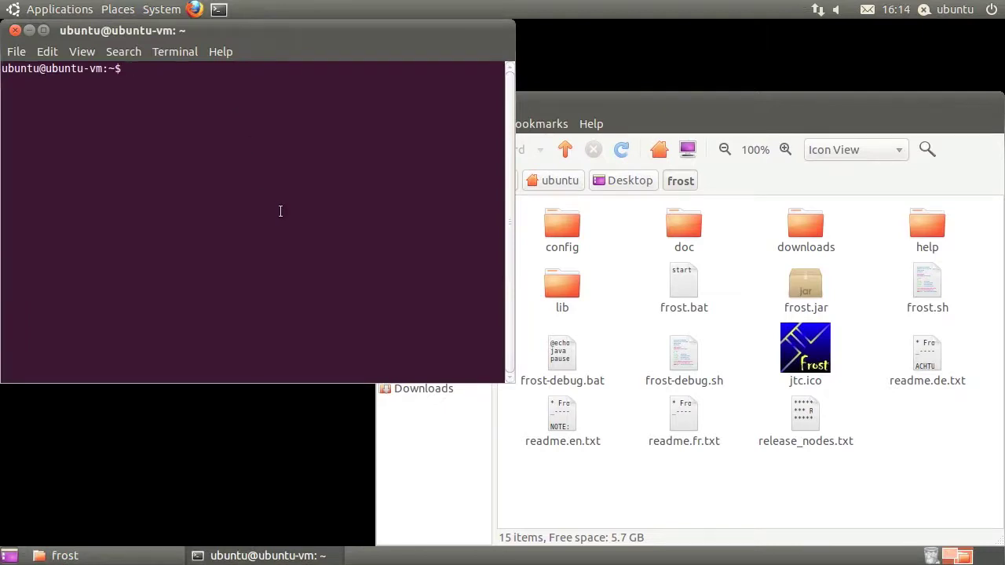
# Open readme.en.txt in gedit at the 'Note for u*ix users' with the terminal beside it.
pyautogui.doubleClick(573, 441)
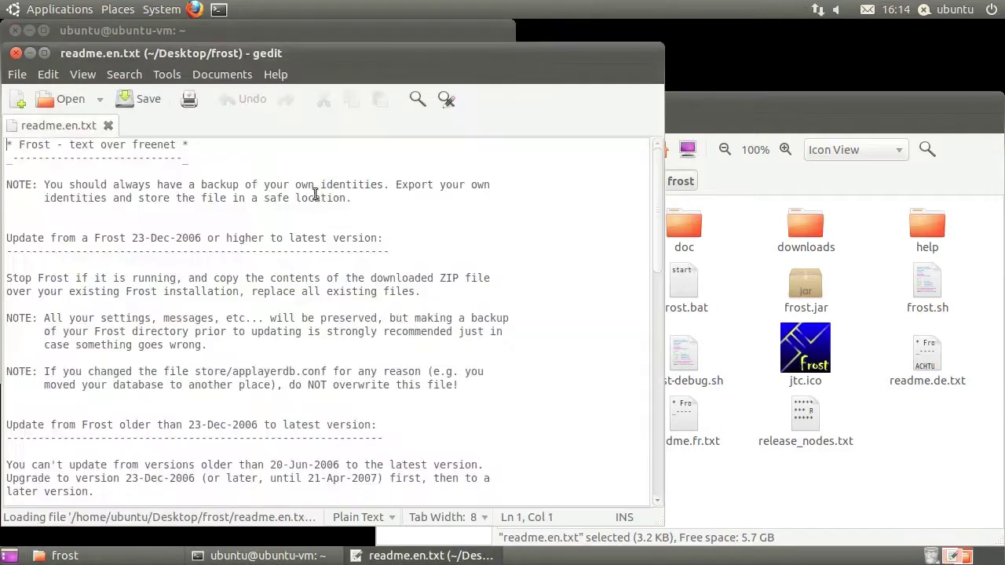
pyautogui.moveTo(267, 32); pyautogui.dragTo(608, 72)
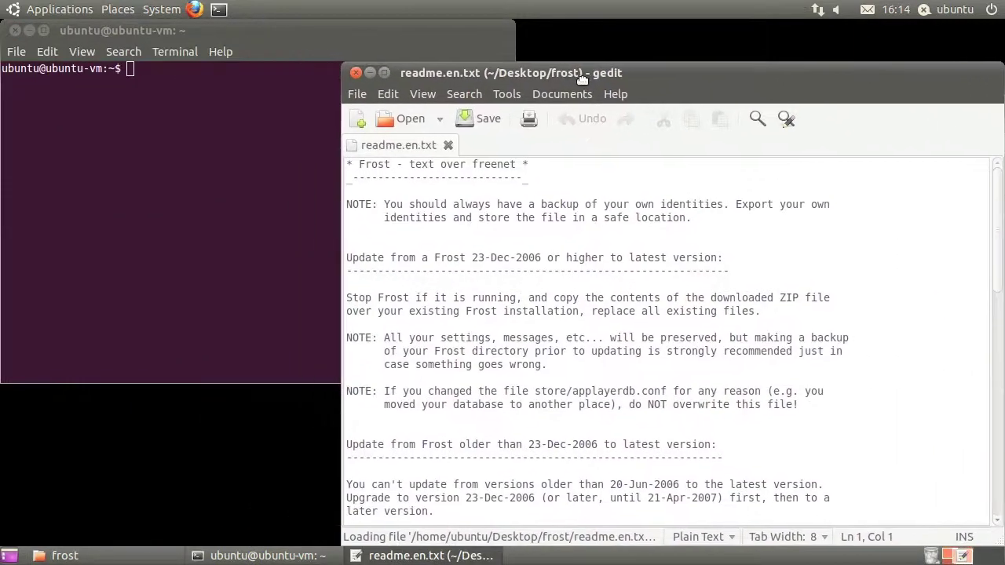
pyautogui.scroll(-15, 717, 343)
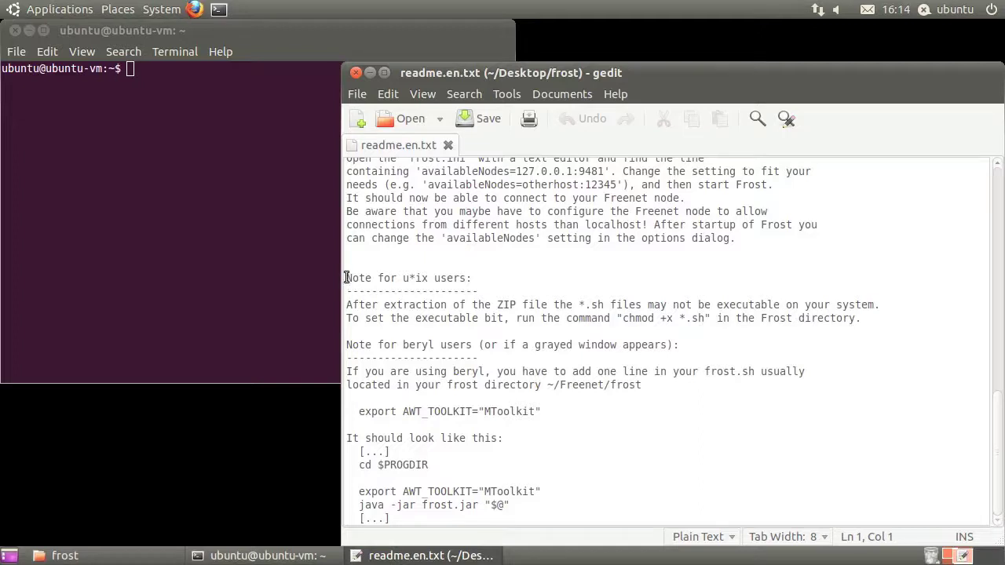
pyautogui.moveTo(347, 280); pyautogui.dragTo(897, 323)
pyautogui.click(898, 323)
pyautogui.click(334, 376)
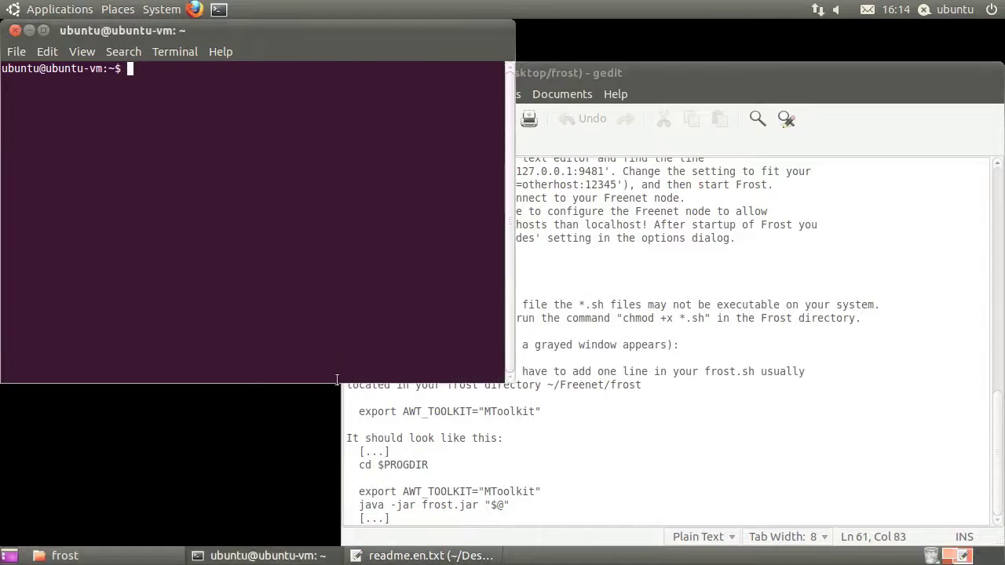
pyautogui.moveTo(331, 384); pyautogui.dragTo(331, 250)
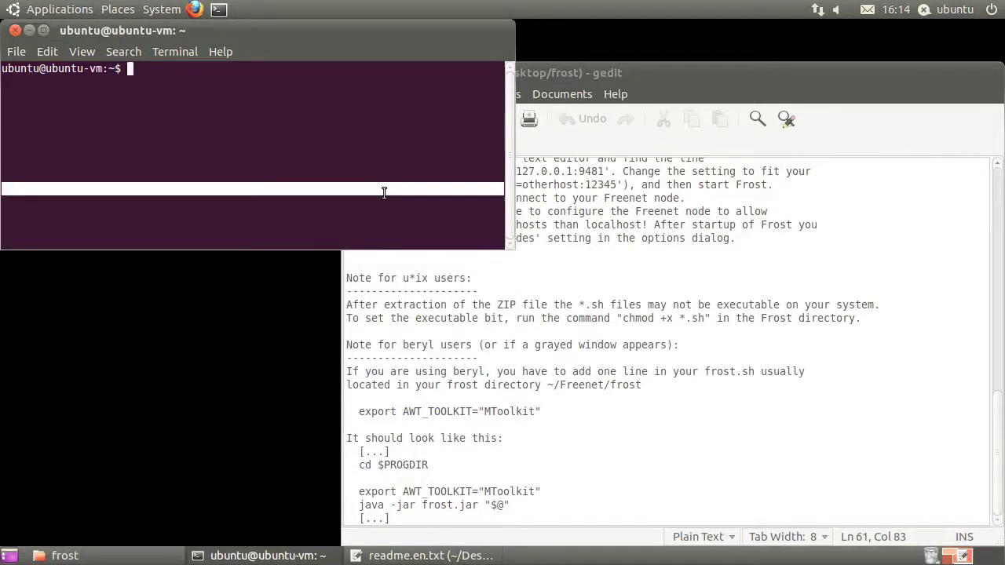
# Navigate into ~/Desktop/frost, listing each folder's contents along the way.
pyautogui.write('ls')
pyautogui.press('Return')
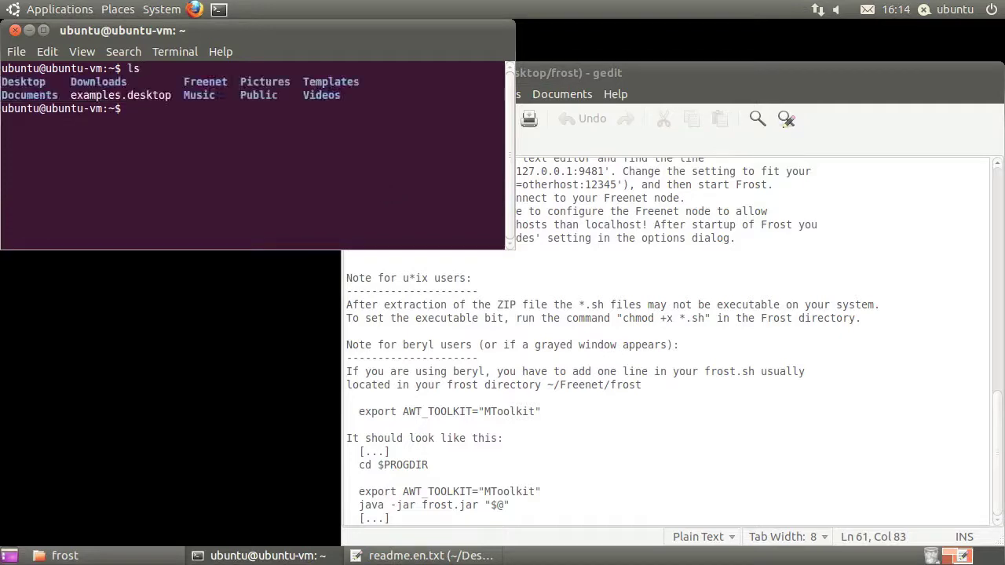
pyautogui.write('cd Desktop/')
pyautogui.press('Return')
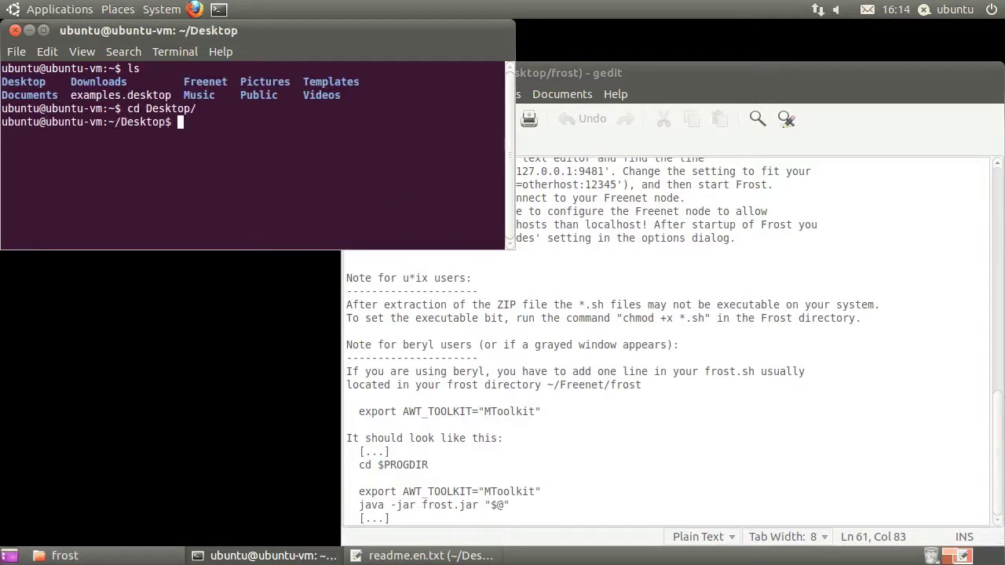
pyautogui.write('ls')
pyautogui.press('Return')
pyautogui.write('cd frost/')
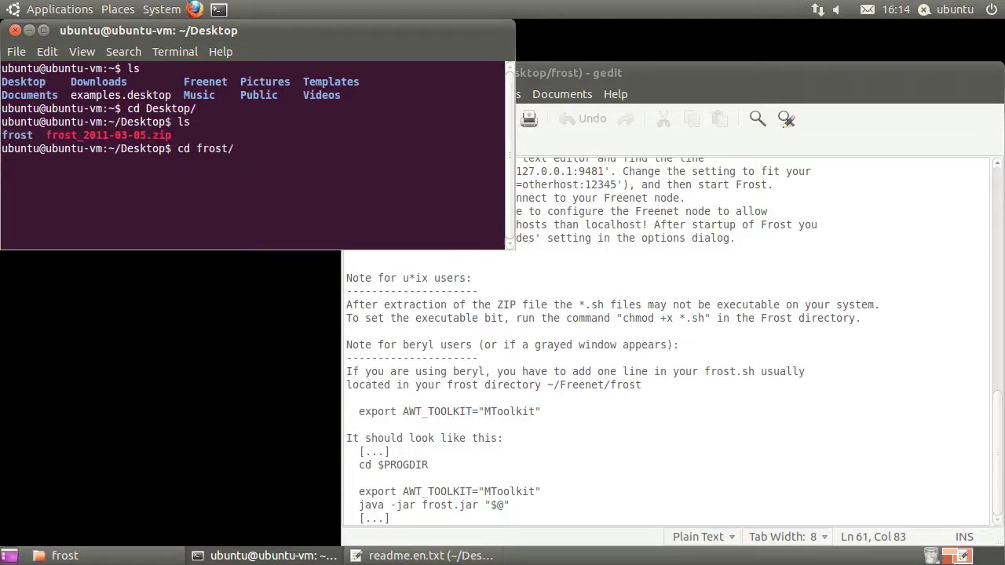
pyautogui.press('BackSpace')
pyautogui.write('_')
pyautogui.press('Return')
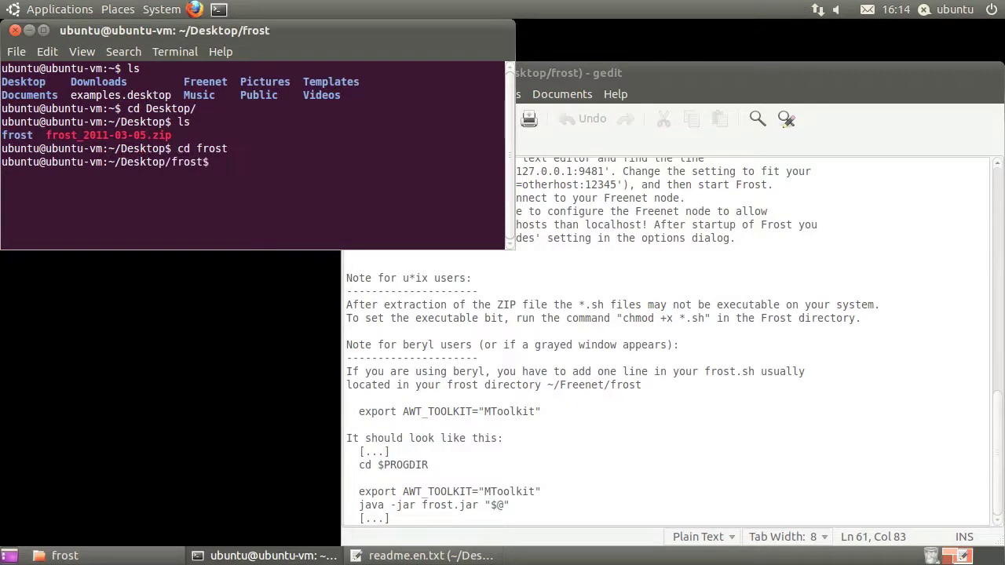
pyautogui.write('ls')
pyautogui.press('Return')
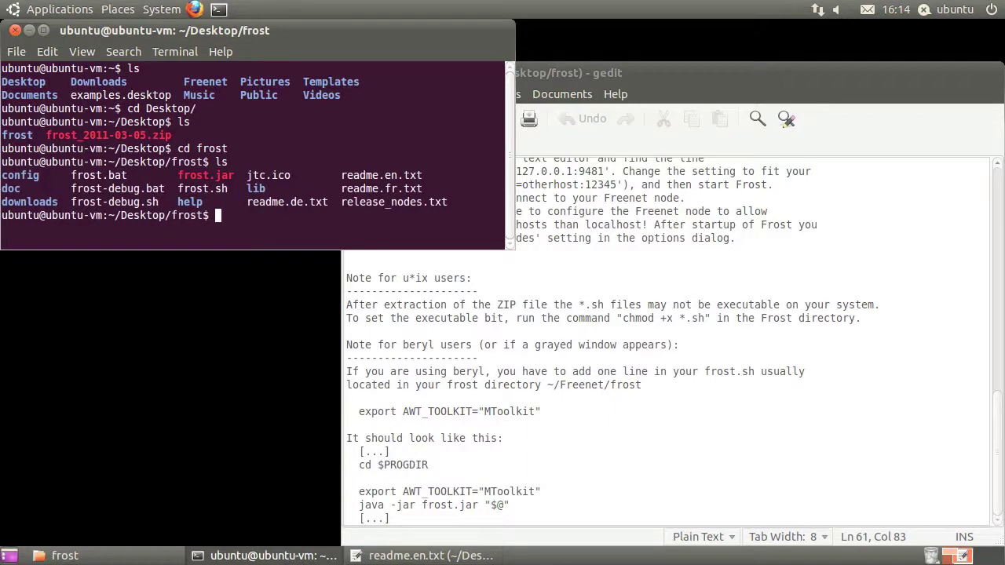
# Run 'sudo chmod +x *.sh' with the administrator password, then close the terminal.
pyautogui.write('sudo chmod +x *.sh')
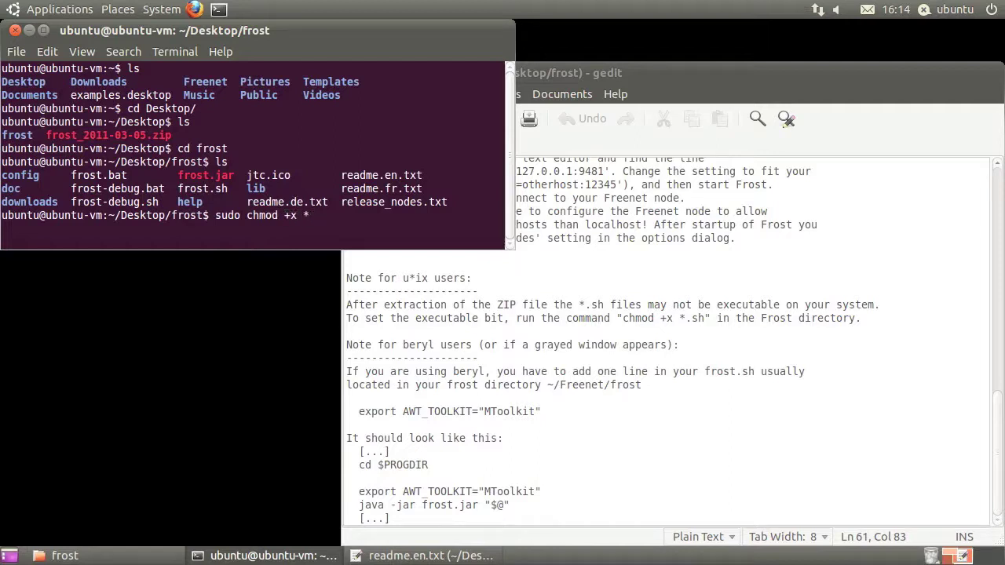
pyautogui.press('Return')
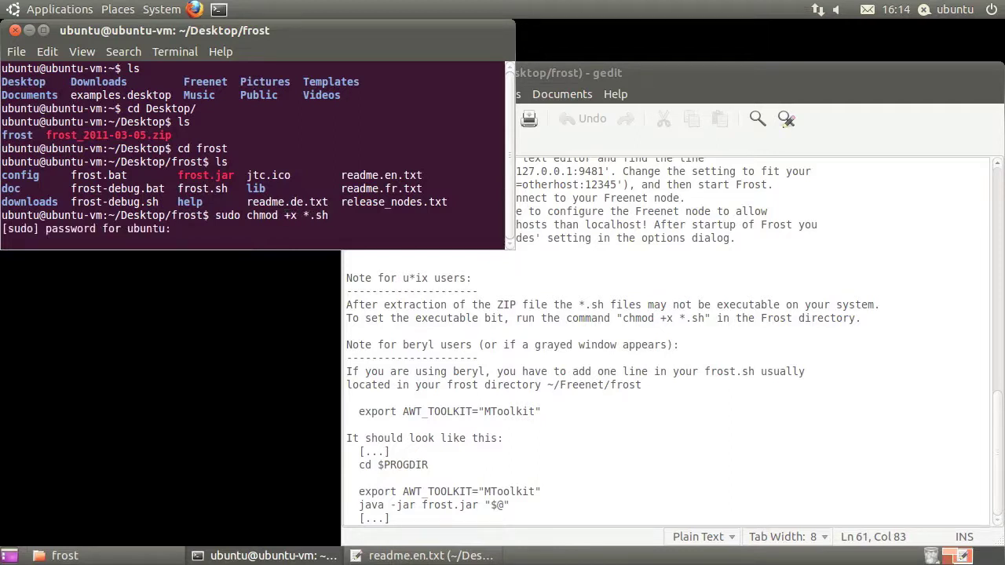
pyautogui.press('Return')
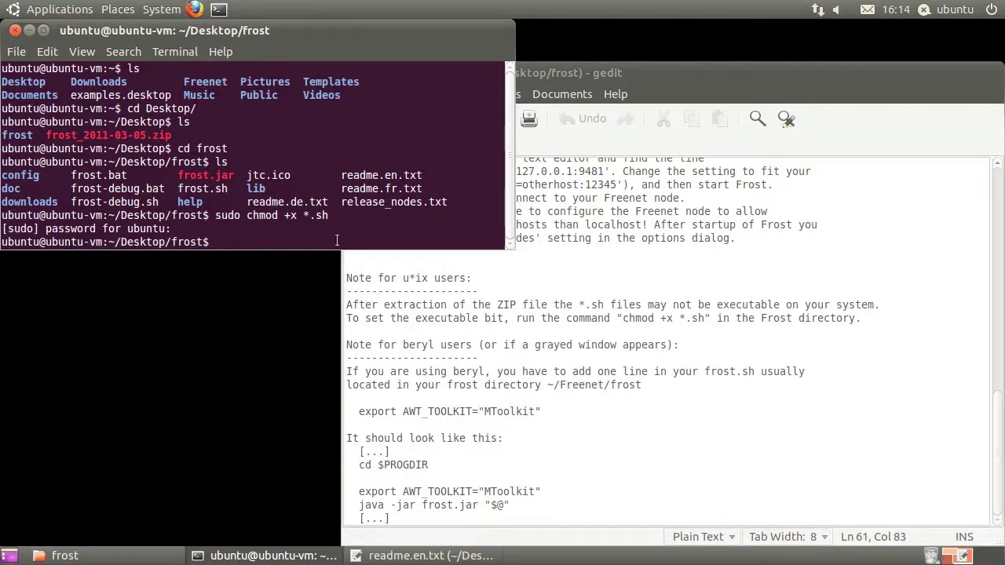
pyautogui.click(14, 30)
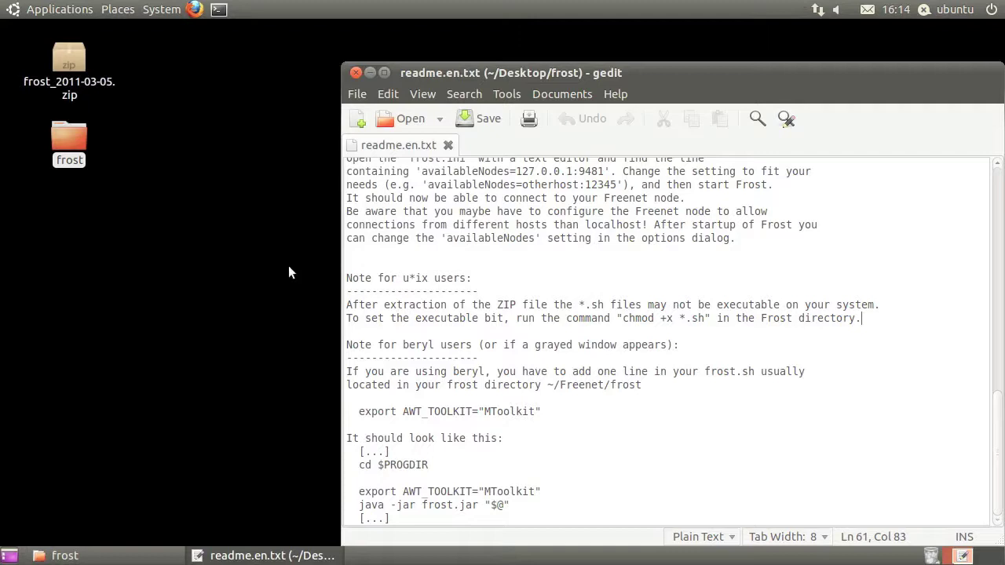
# Close the readme and display frost.sh's contents in gedit instead of running it.
pyautogui.click(357, 71)
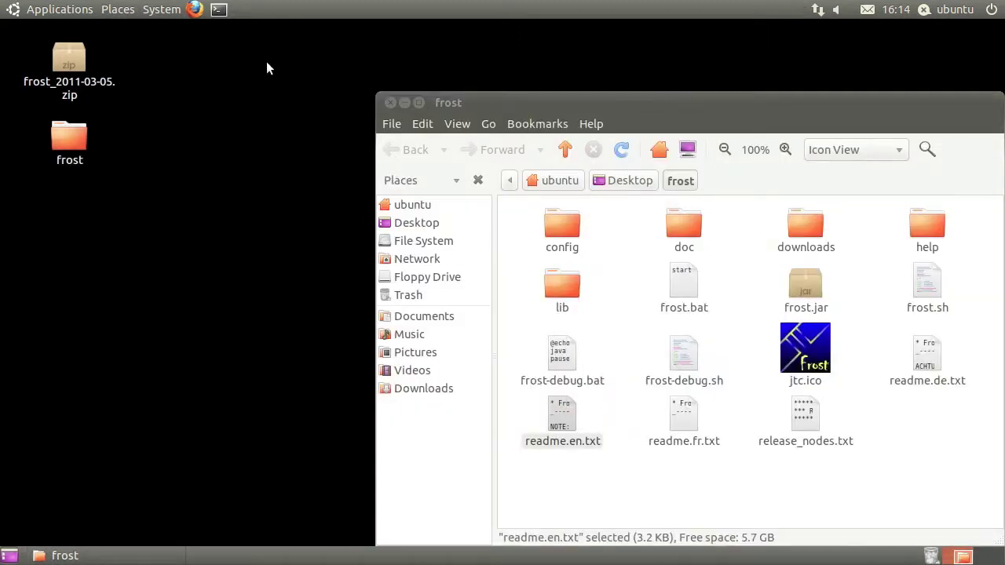
pyautogui.click(936, 289)
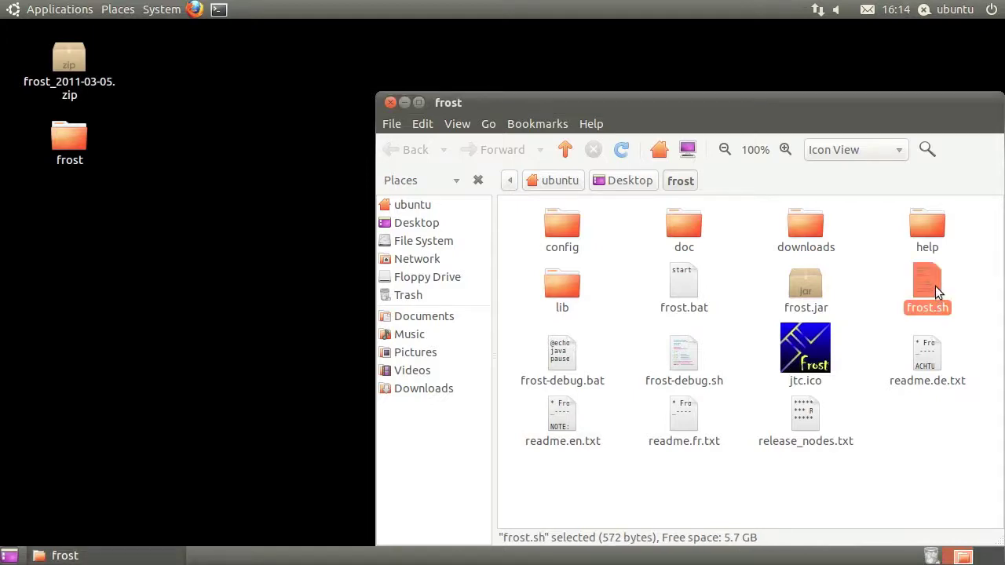
pyautogui.doubleClick(936, 286)
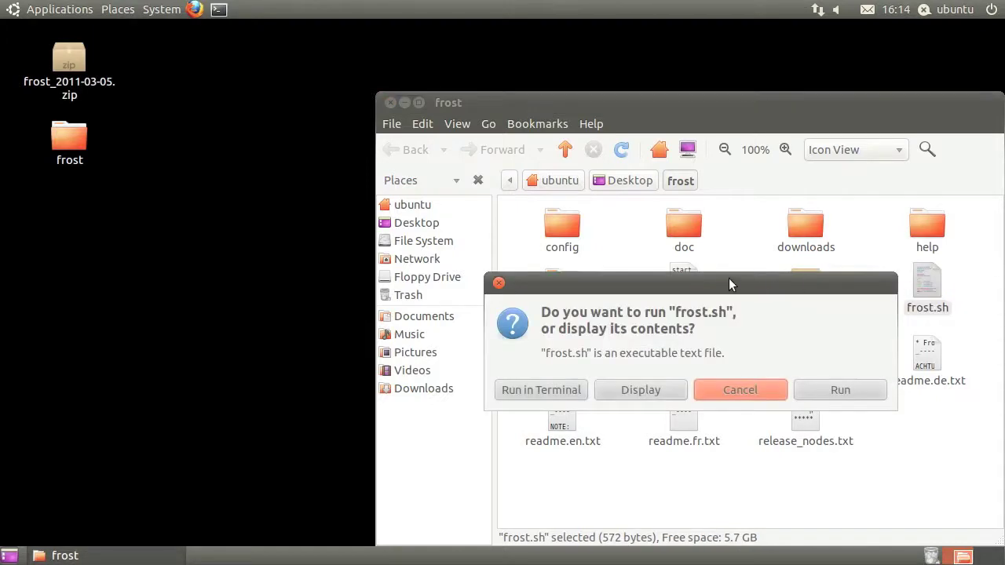
pyautogui.click(642, 390)
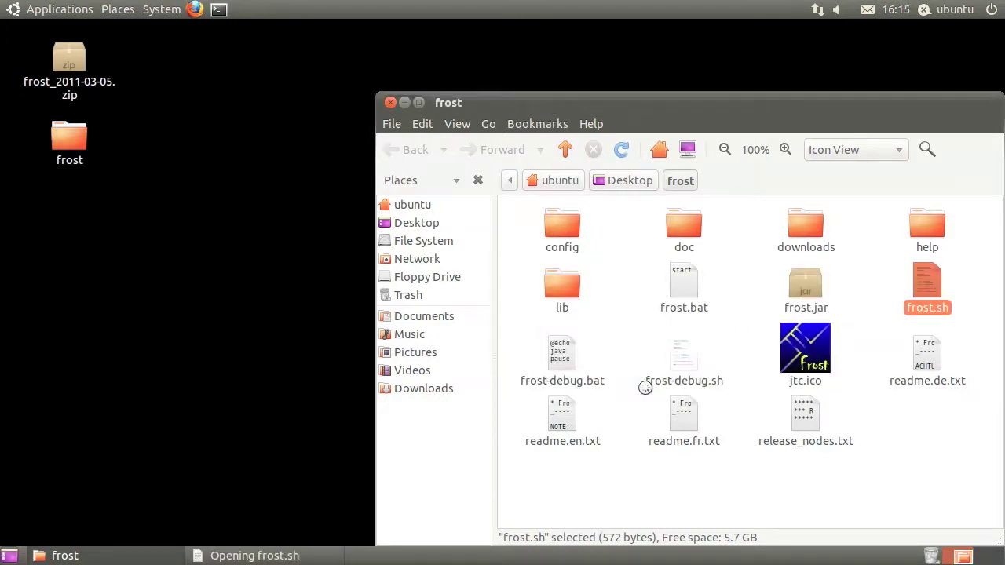
# Copy frost.sh's final java launch line, quit gedit, and reopen frost.sh's run prompt.
pyautogui.scroll(-2, 269, 403)
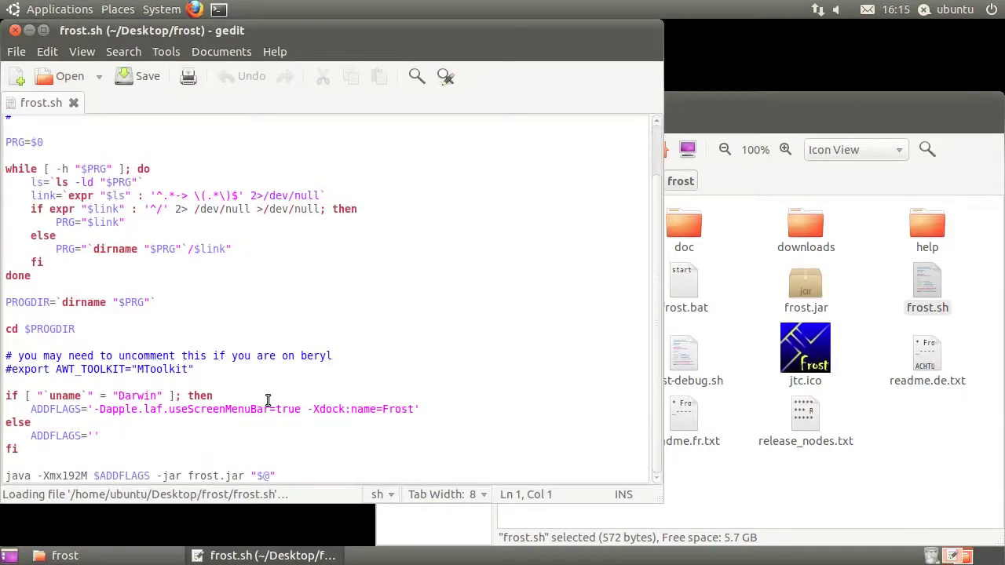
pyautogui.moveTo(5, 476); pyautogui.dragTo(282, 477)
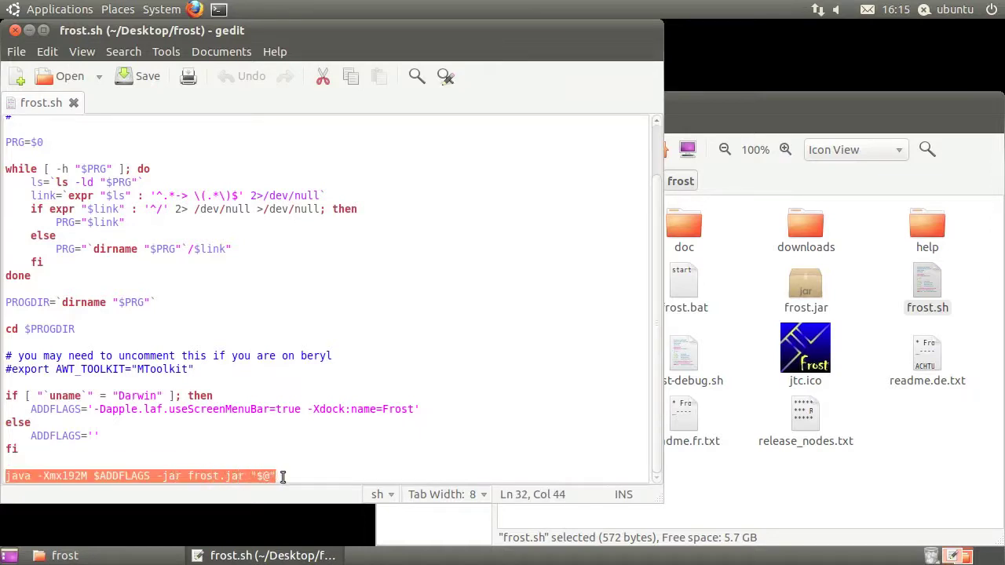
pyautogui.hotkey('ctrl', 'c')
pyautogui.click(282, 476)
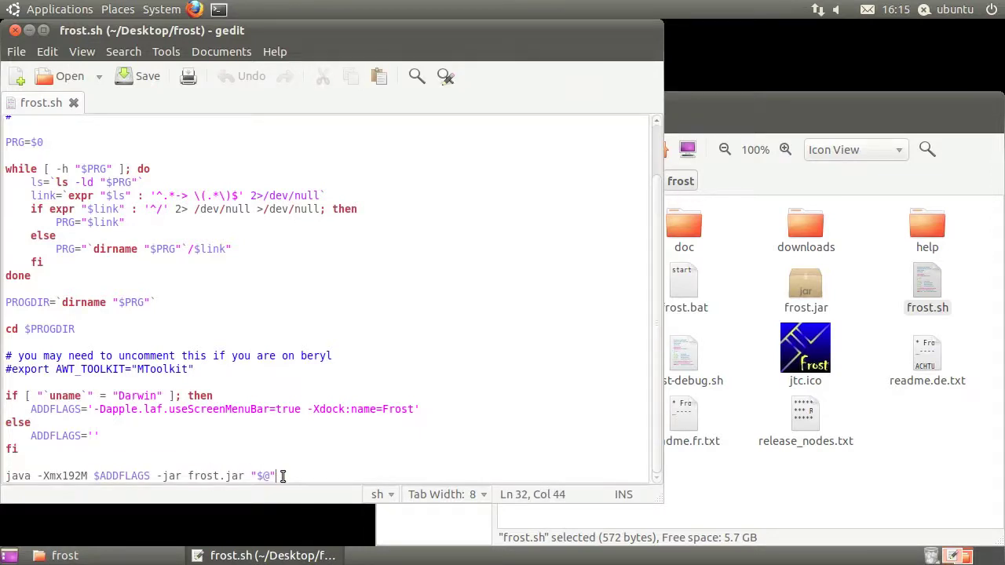
pyautogui.hotkey('ctrl', 'q')
pyautogui.doubleClick(923, 287)
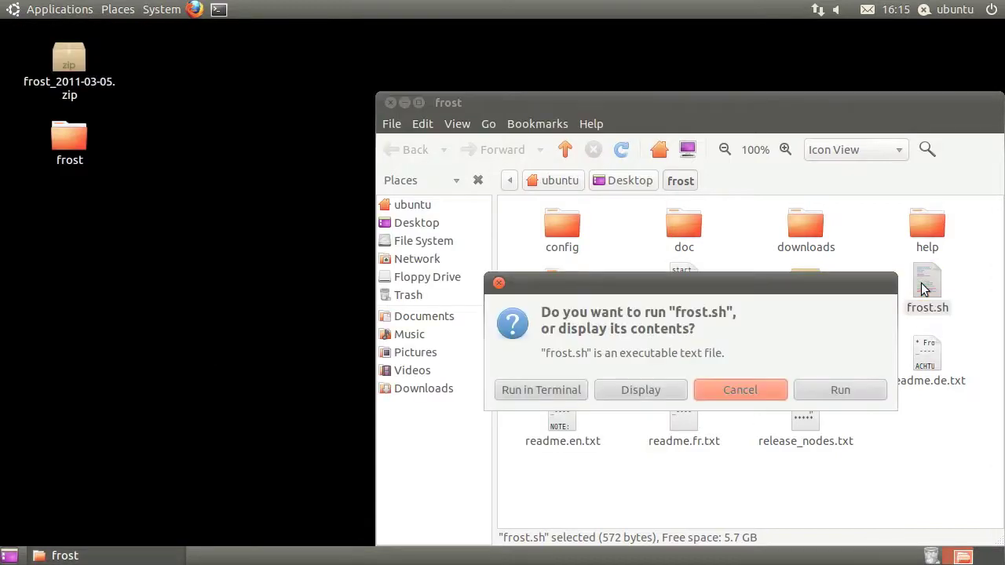
# Run frost.sh, close the frost folder window, and accept the default local Freenet node.
pyautogui.click(847, 387)
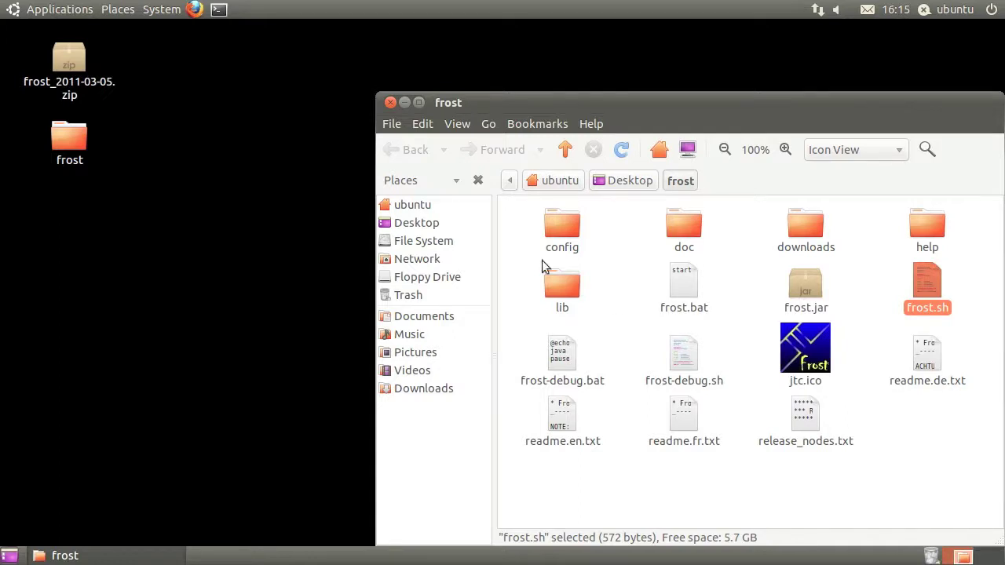
pyautogui.click(390, 103)
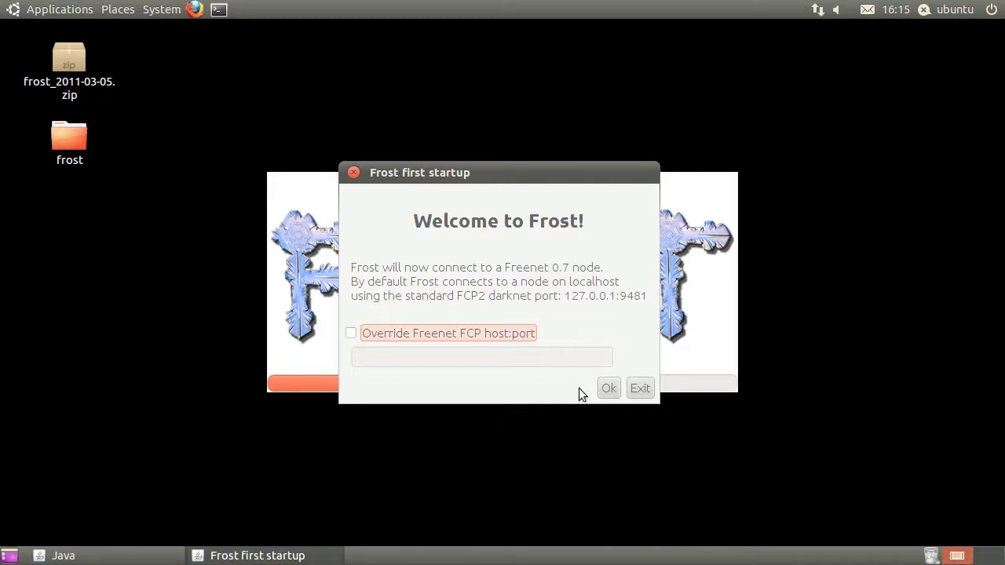
pyautogui.click(609, 389)
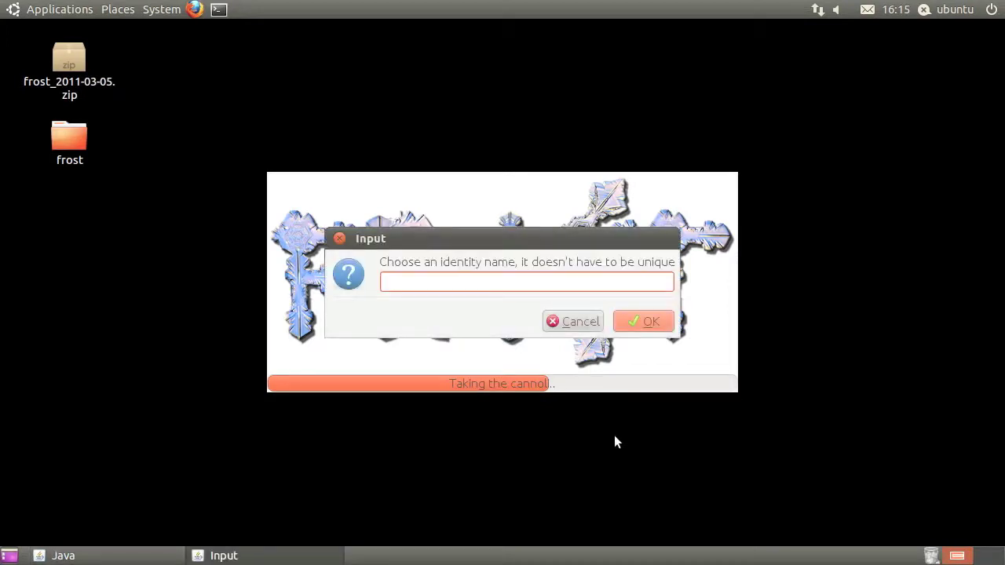
# Create the identity 'testuser' and enlarge the Frost main window.
pyautogui.write('testuser')
pyautogui.click(648, 326)
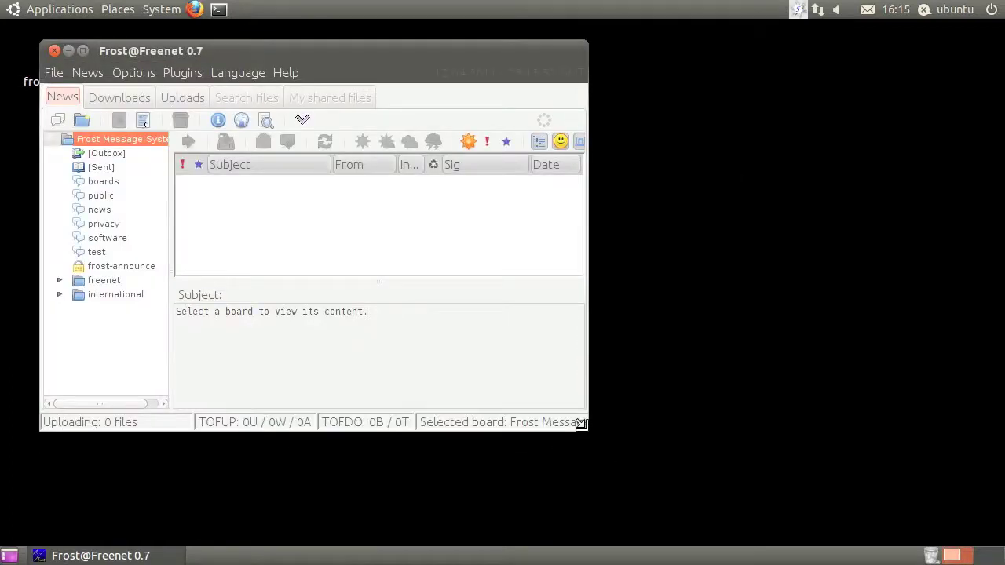
pyautogui.moveTo(581, 424); pyautogui.dragTo(801, 518)
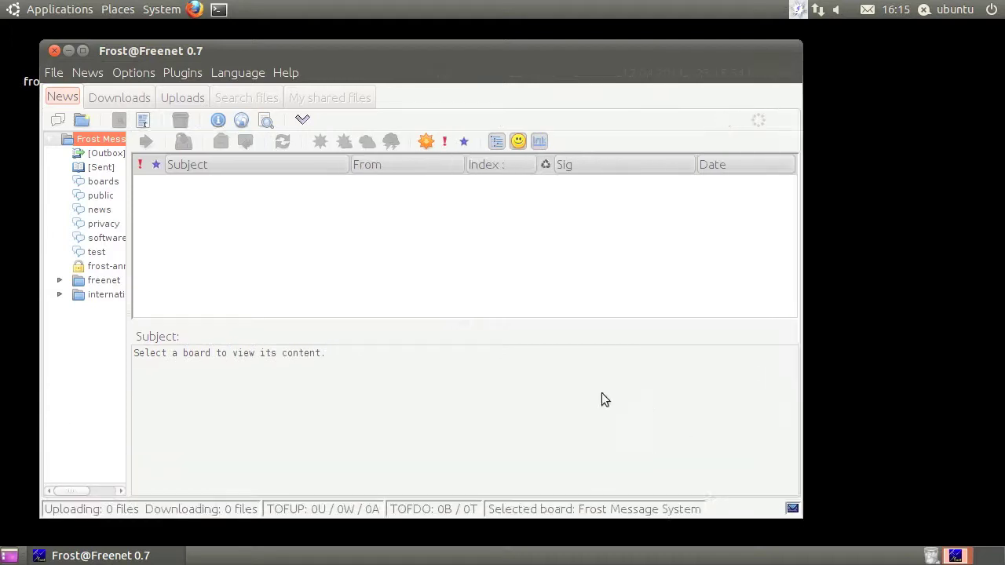